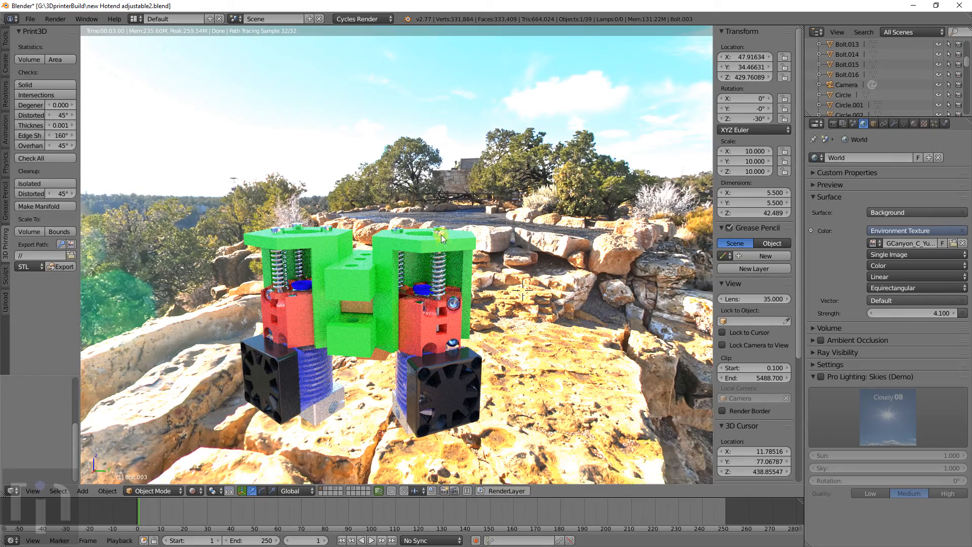
# Examine the dual hotend assembly from several angles and up close, focusing on the spring-loaded bolts, clamp bodies and fans.
pyautogui.moveTo(439, 231); pyautogui.dragTo(415, 249, button='middle')
pyautogui.scroll(4, 445, 236)
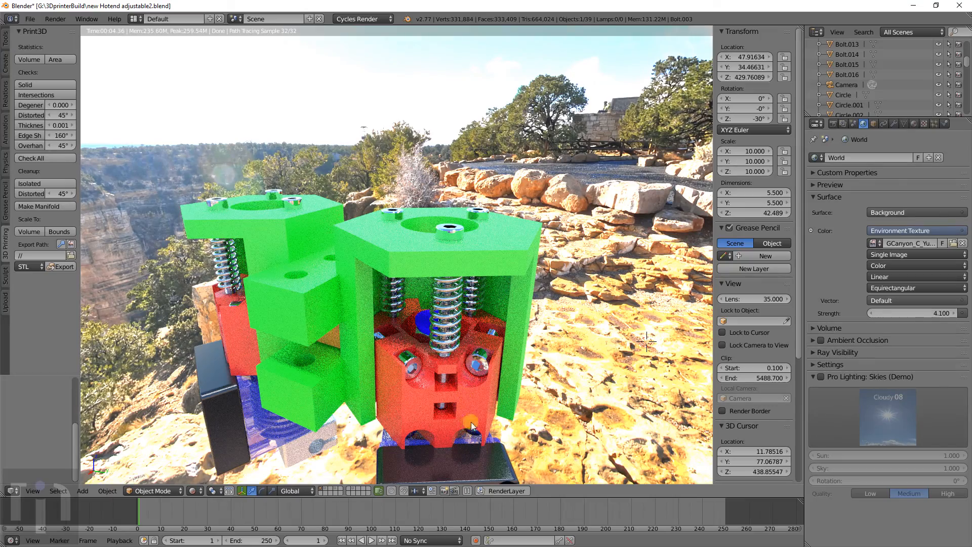
pyautogui.moveTo(464, 404); pyautogui.dragTo(436, 238, button='middle')
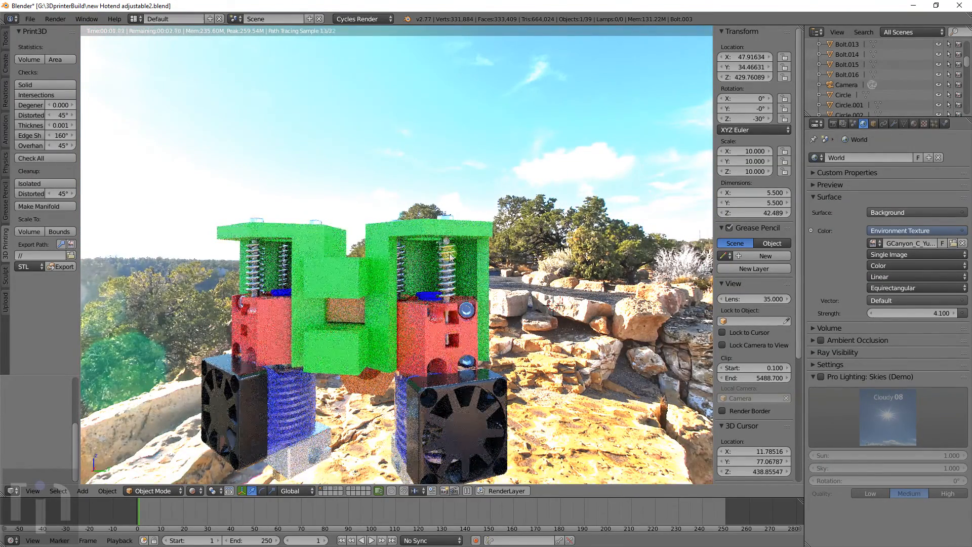
pyautogui.moveTo(456, 261); pyautogui.dragTo(488, 290, button='middle')
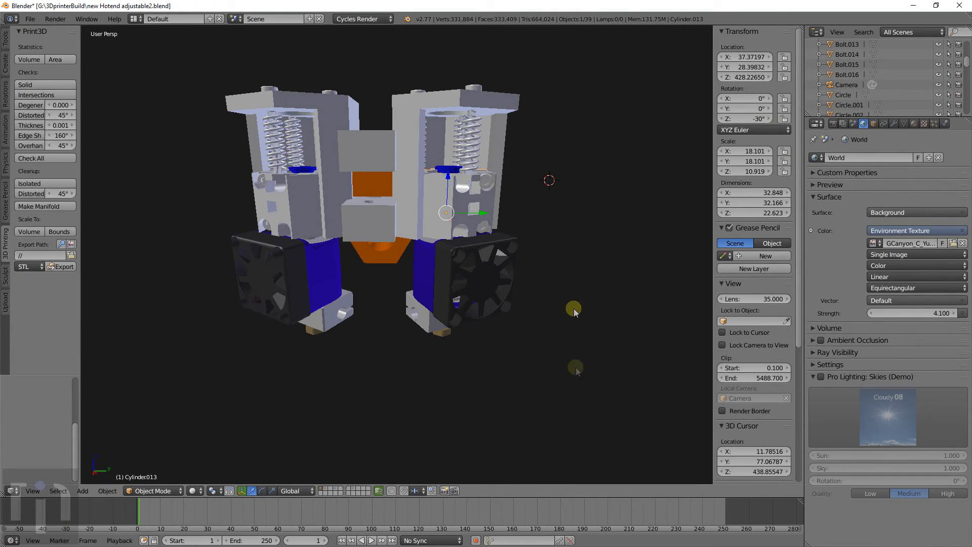
pyautogui.keyDown('shift'); pyautogui.moveTo(564, 226); pyautogui.dragTo(586, 290, button='middle'); pyautogui.keyUp('shift')
pyautogui.moveTo(601, 386)
pyautogui.mouseDown(button='middle')
pyautogui.moveTo(608, 387)
pyautogui.moveTo(549, 380)
pyautogui.moveTo(584, 391)
pyautogui.mouseUp(button='middle')
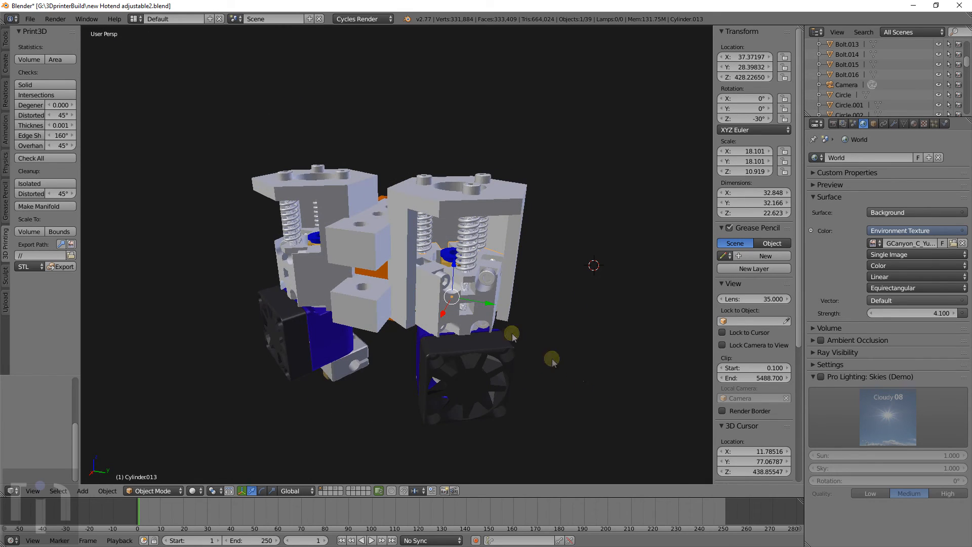
pyautogui.scroll(6, 506, 330)
pyautogui.scroll(-5, 507, 330)
pyautogui.moveTo(507, 329)
pyautogui.mouseDown(button='middle')
pyautogui.moveTo(572, 270)
pyautogui.moveTo(499, 309)
pyautogui.moveTo(507, 319)
pyautogui.mouseUp(button='middle')
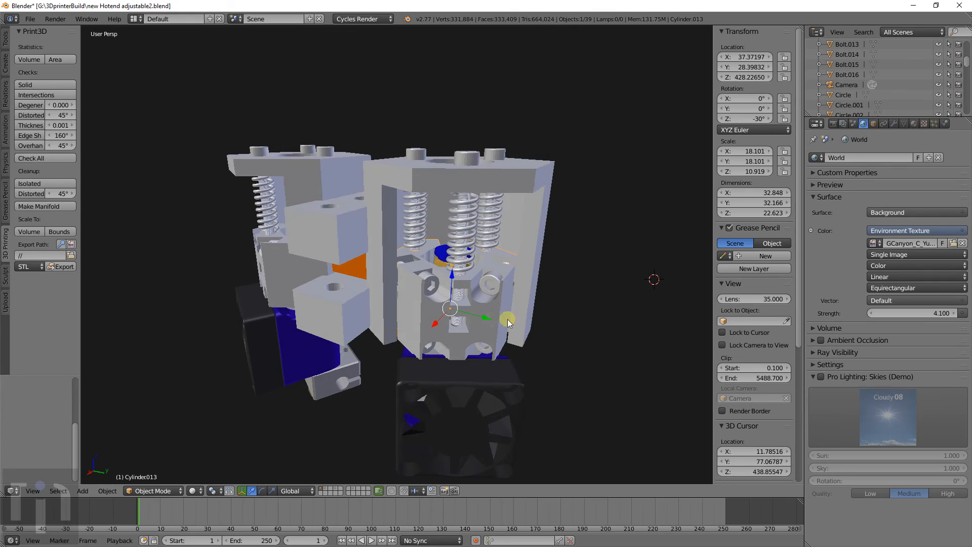
pyautogui.moveTo(560, 333)
pyautogui.mouseDown(button='middle')
pyautogui.moveTo(511, 332)
pyautogui.moveTo(472, 369)
pyautogui.moveTo(547, 321)
pyautogui.moveTo(501, 304)
pyautogui.moveTo(544, 298)
pyautogui.moveTo(551, 256)
pyautogui.moveTo(496, 238)
pyautogui.moveTo(380, 300)
pyautogui.moveTo(509, 284)
pyautogui.moveTo(526, 299)
pyautogui.moveTo(473, 280)
pyautogui.moveTo(478, 255)
pyautogui.moveTo(469, 283)
pyautogui.moveTo(432, 290)
pyautogui.mouseUp(button='middle')
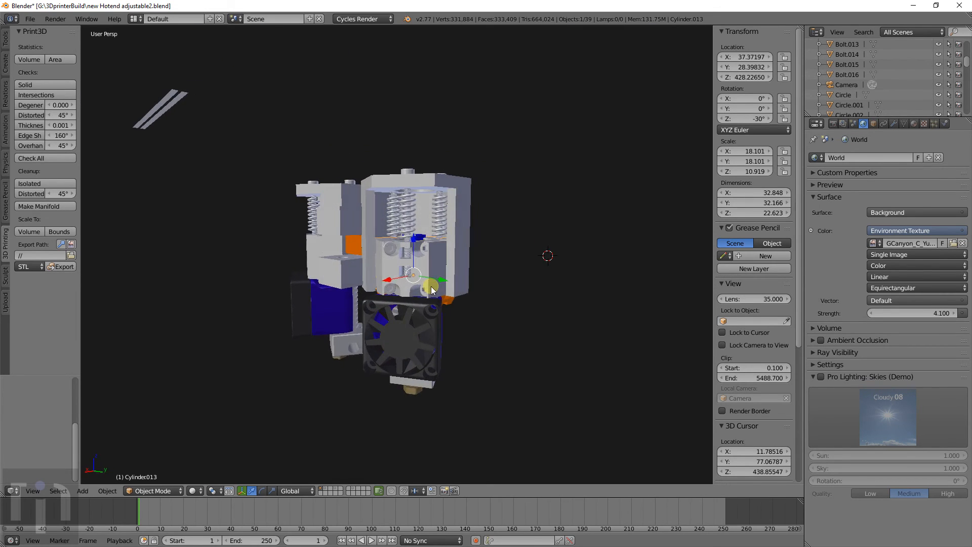
pyautogui.moveTo(373, 296)
pyautogui.mouseDown(button='middle')
pyautogui.moveTo(405, 274)
pyautogui.moveTo(469, 255)
pyautogui.mouseUp(button='middle')
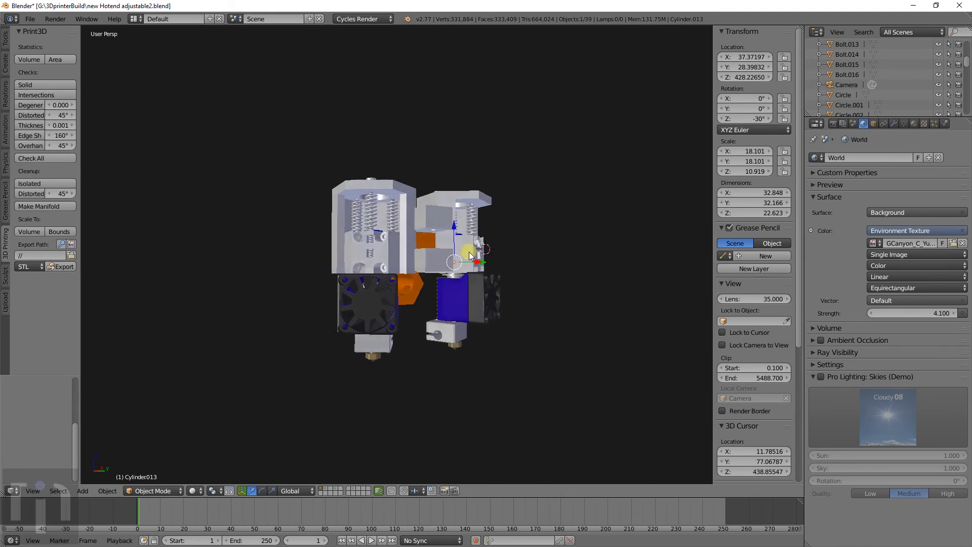
pyautogui.moveTo(412, 253); pyautogui.dragTo(368, 280, button='middle')
pyautogui.scroll(6, 461, 264)
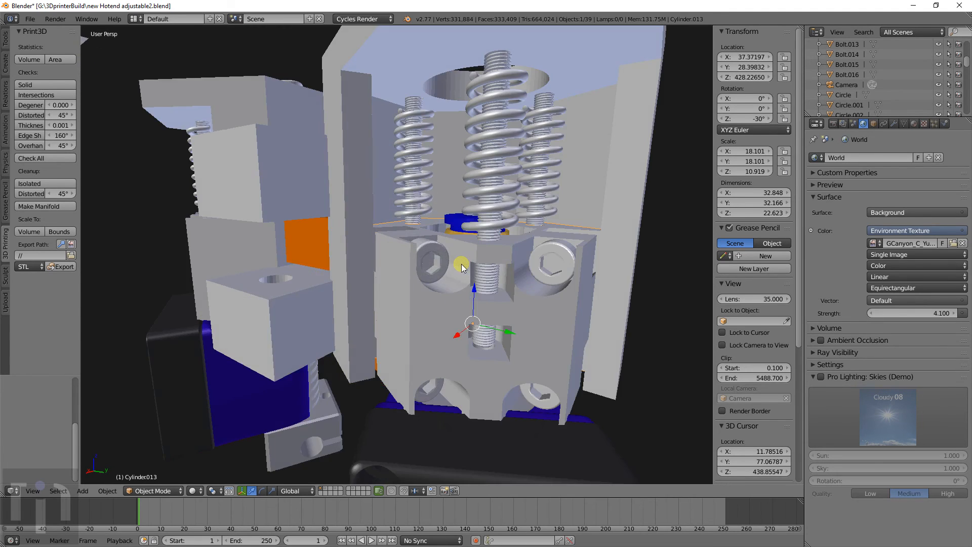
pyautogui.scroll(-4, 461, 264)
# Preview the assembly in rendered shading and inspect the springs inside the right hotend's bracket.
pyautogui.hotkey('shift', 'z')
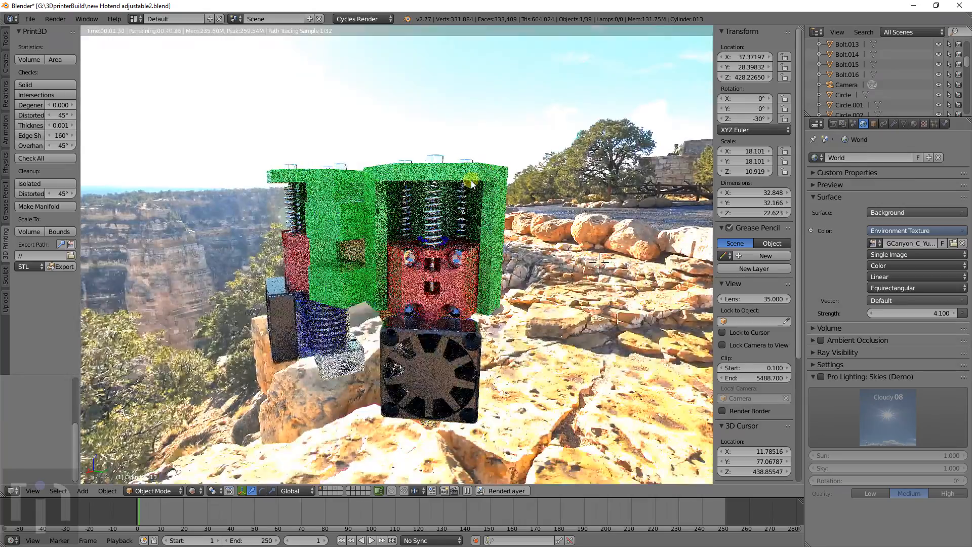
pyautogui.moveTo(476, 209); pyautogui.dragTo(441, 204, button='middle')
pyautogui.scroll(4, 435, 207)
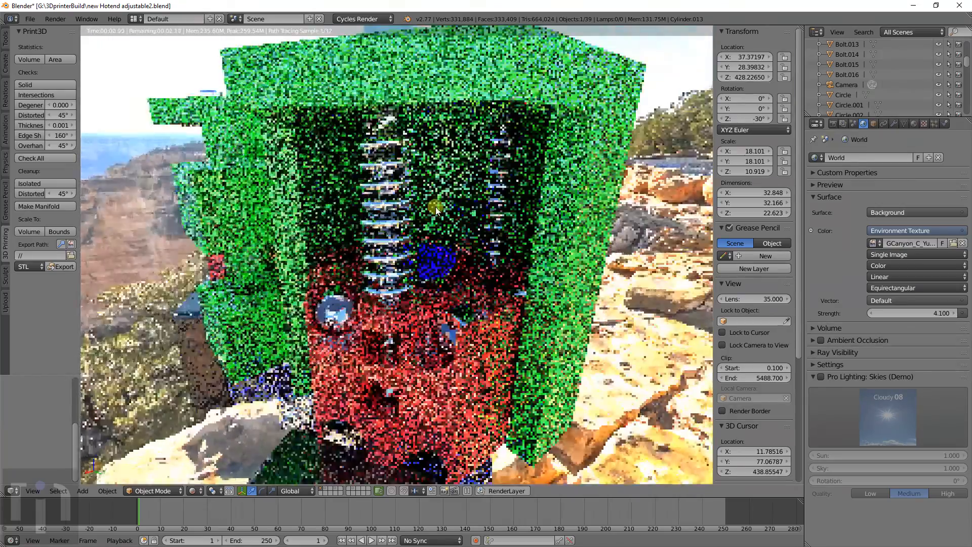
pyautogui.scroll(-2, 414, 144)
# Return to solid shading and try sliding the right hotend's front spring bolt with its attached parts along the Z axis.
pyautogui.rightClick(393, 120)
pyautogui.scroll(-3, 394, 151)
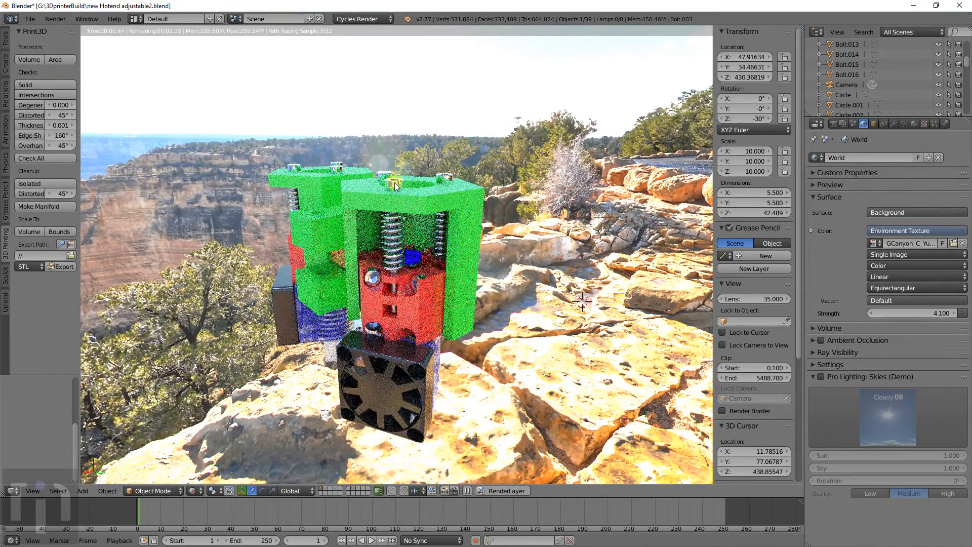
pyautogui.hotkey('shift', 'z')
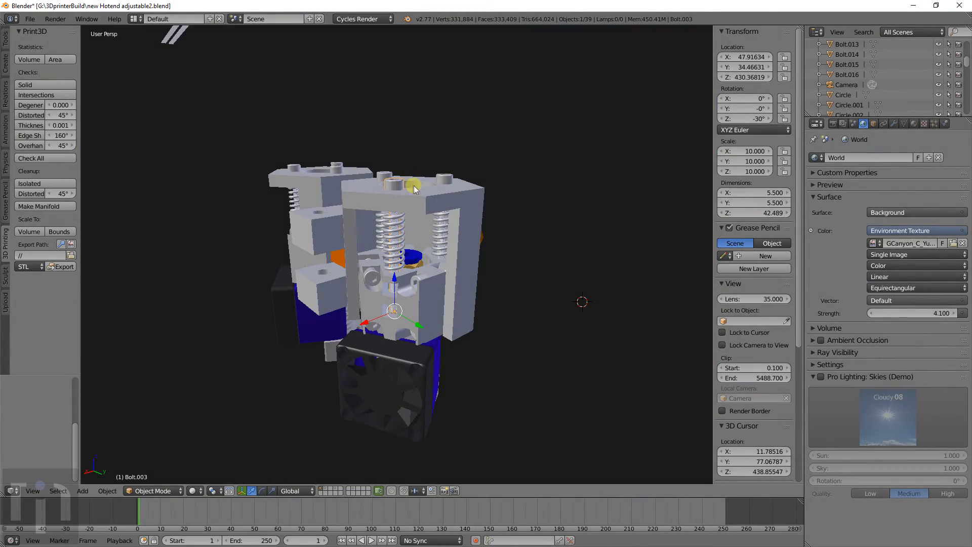
pyautogui.press('g')
pyautogui.moveTo(403, 210); pyautogui.dragTo(402, 172, button='middle')
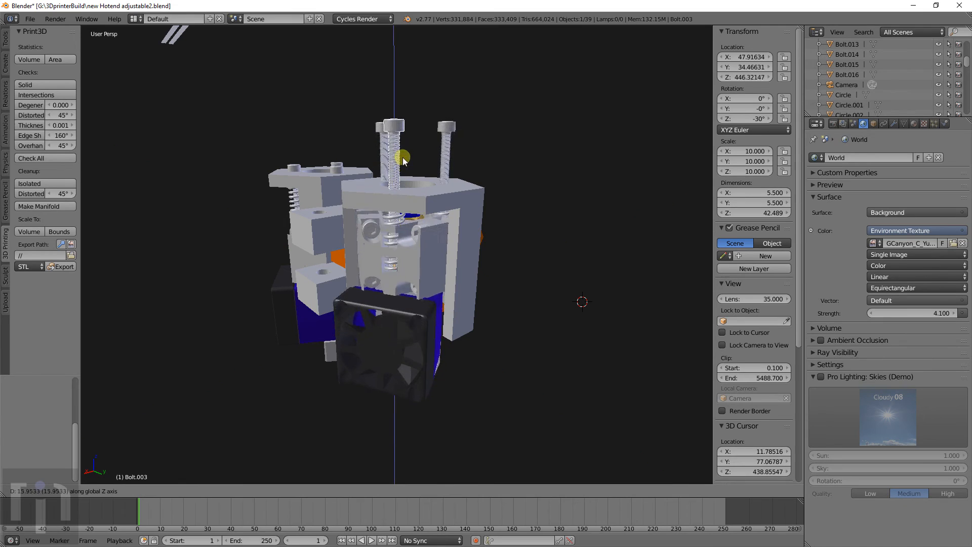
pyautogui.rightClick(403, 203)
pyautogui.press('g')
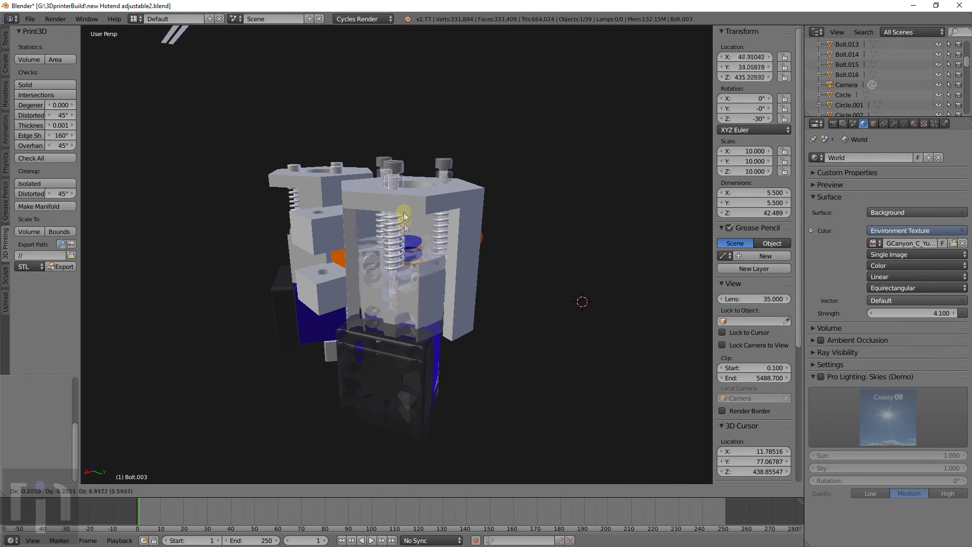
pyautogui.press('z')
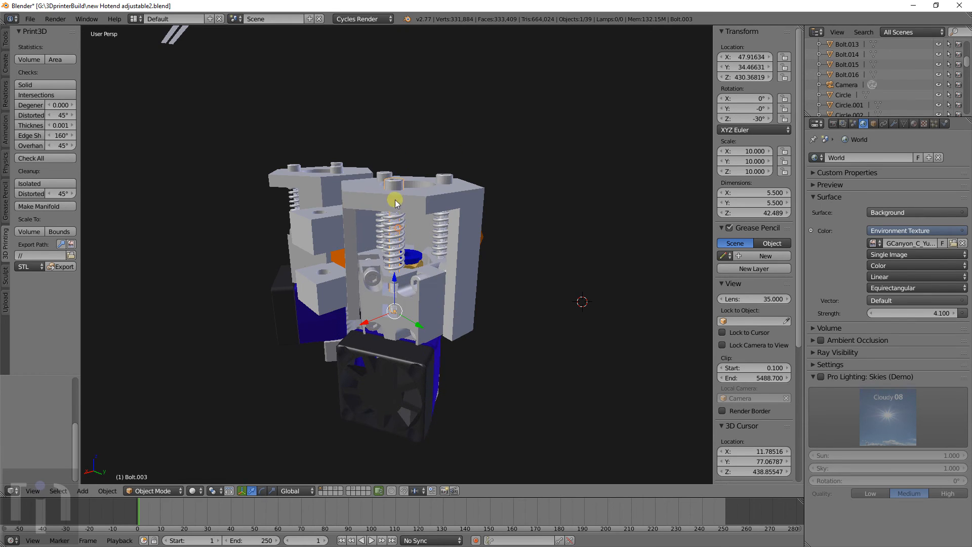
# Hide the mount bracket that encloses the spring bolts of both hotends.
pyautogui.moveTo(420, 286); pyautogui.dragTo(491, 189, button='middle')
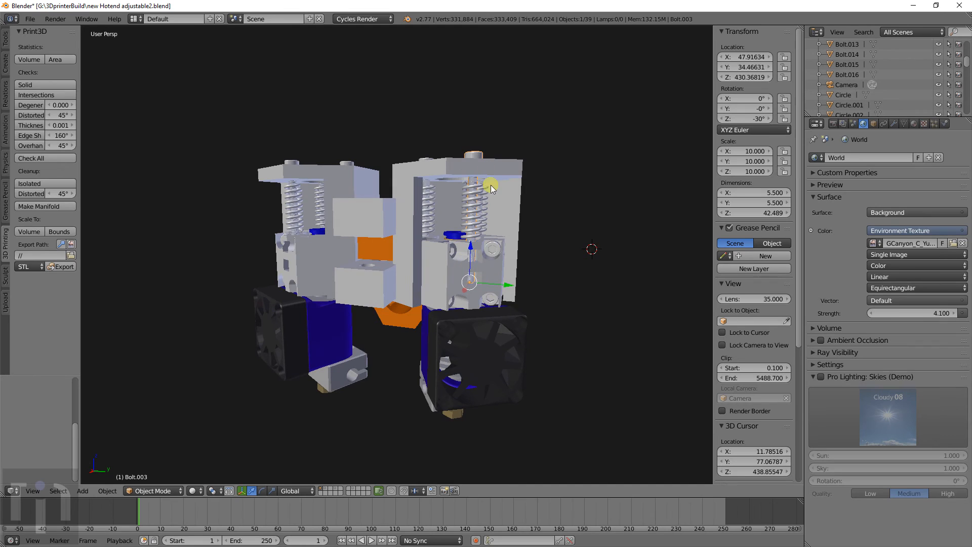
pyautogui.moveTo(502, 223); pyautogui.dragTo(490, 284, button='middle')
pyautogui.scroll(4, 490, 283)
pyautogui.scroll(-4, 490, 283)
pyautogui.press('h')
# Examine the exposed clamp bodies, spring bolts and orange carriage from the back, the side and above.
pyautogui.moveTo(473, 225); pyautogui.dragTo(438, 285, button='middle')
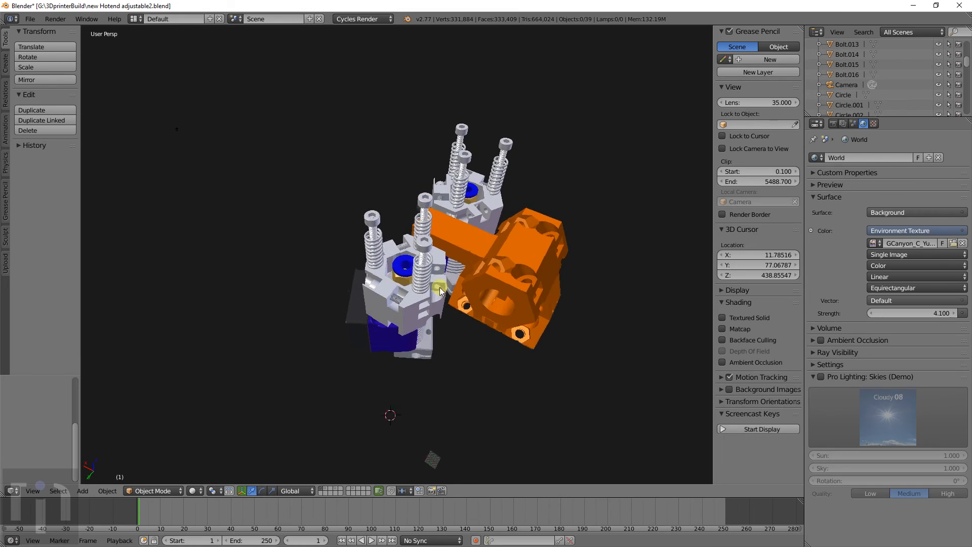
pyautogui.moveTo(532, 248)
pyautogui.mouseDown(button='middle')
pyautogui.moveTo(558, 217)
pyautogui.moveTo(546, 198)
pyautogui.moveTo(508, 226)
pyautogui.mouseUp(button='middle')
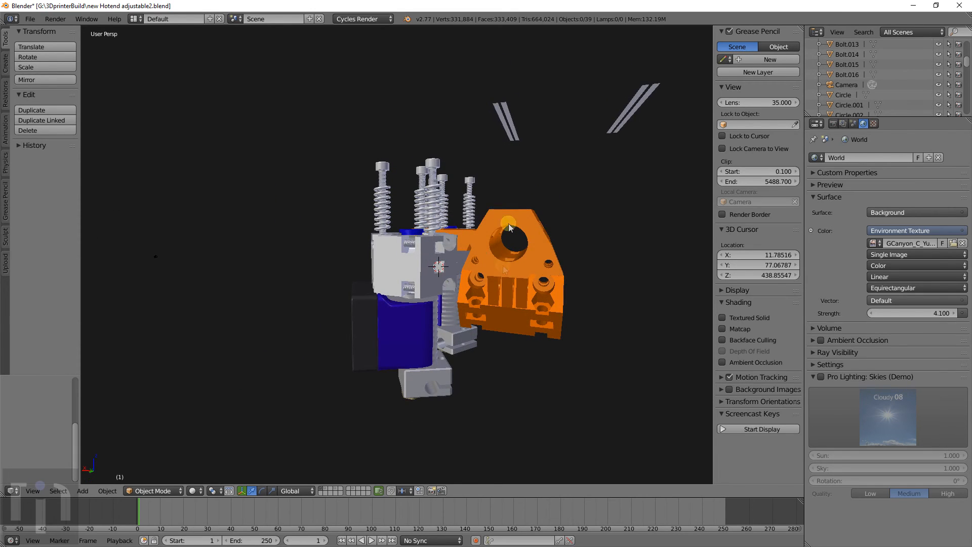
pyautogui.moveTo(522, 299); pyautogui.dragTo(480, 289, button='middle')
pyautogui.moveTo(450, 259); pyautogui.dragTo(411, 261, button='middle')
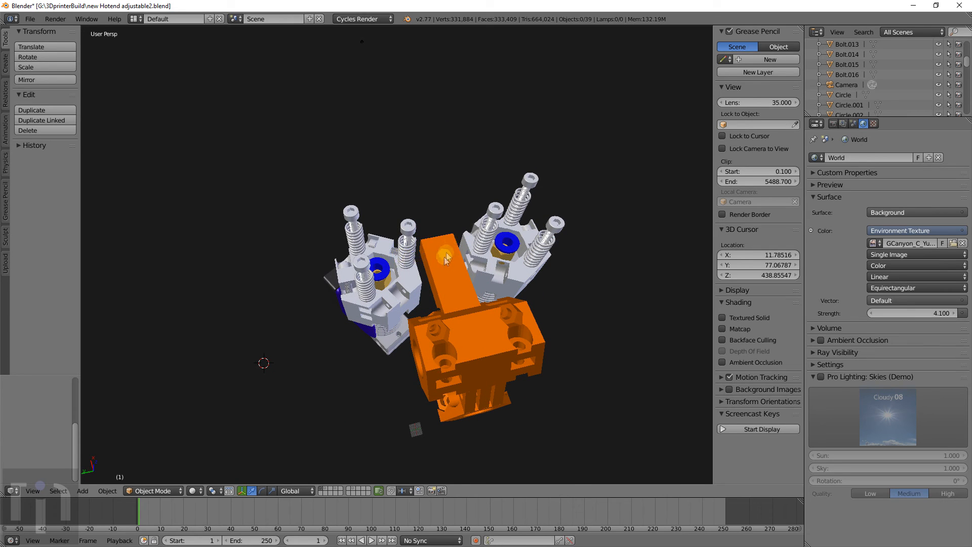
pyautogui.moveTo(448, 287); pyautogui.dragTo(494, 264, button='middle')
pyautogui.moveTo(444, 238); pyautogui.dragTo(621, 268, button='middle')
pyautogui.scroll(5, 446, 221)
pyautogui.moveTo(444, 221); pyautogui.dragTo(453, 275, button='middle')
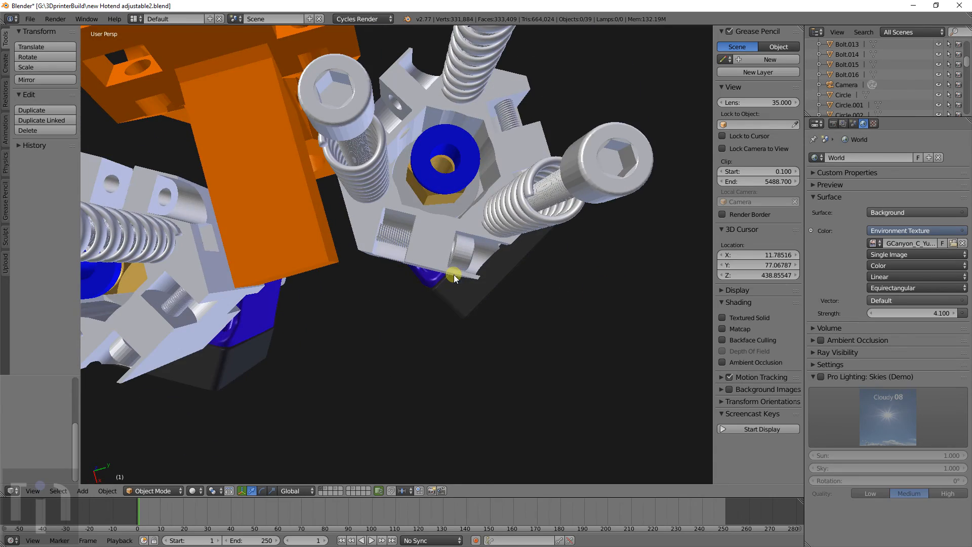
# Inspect the hexagonal clamp body and its bolt layout from the top view, in solid and wireframe shading.
pyautogui.press('KP_7')
pyautogui.keyDown('shift'); pyautogui.moveTo(392, 221); pyautogui.dragTo(472, 231, button='middle'); pyautogui.keyUp('shift')
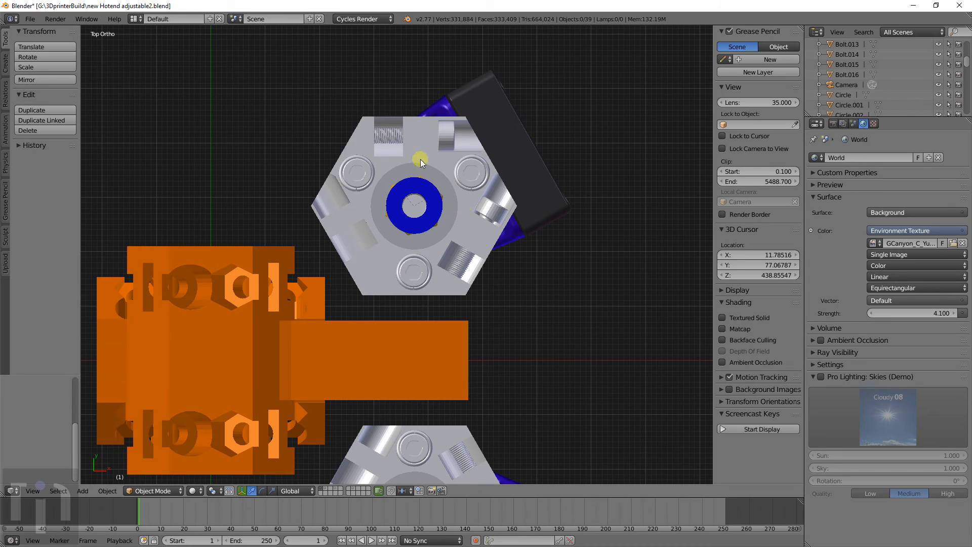
pyautogui.moveTo(404, 169); pyautogui.dragTo(447, 255, button='middle')
pyautogui.press('KP_9')
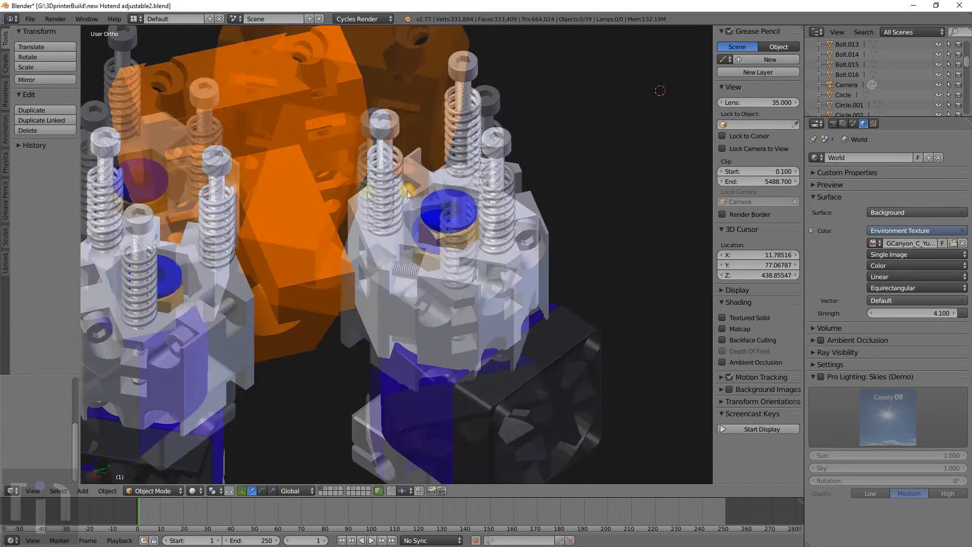
pyautogui.moveTo(525, 357); pyautogui.dragTo(424, 349, button='middle')
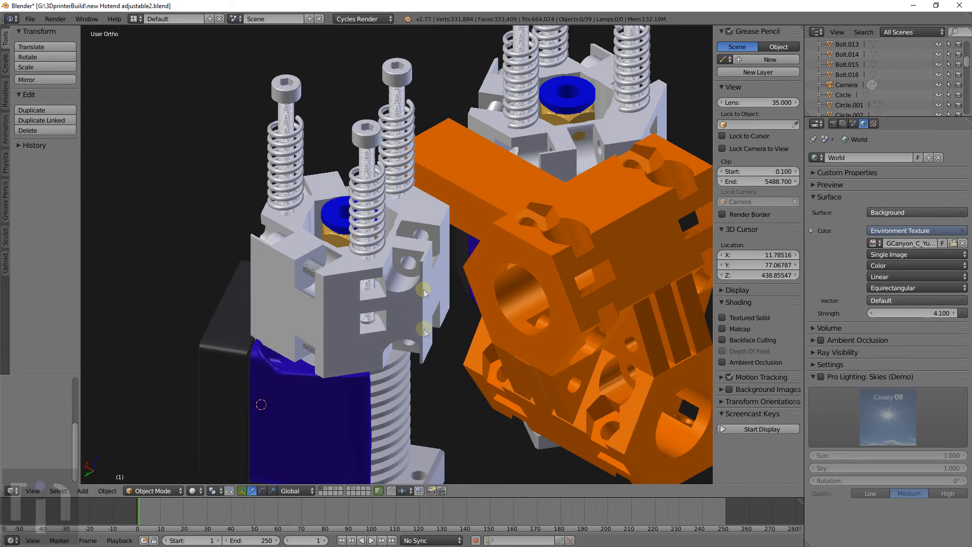
pyautogui.press('KP_7')
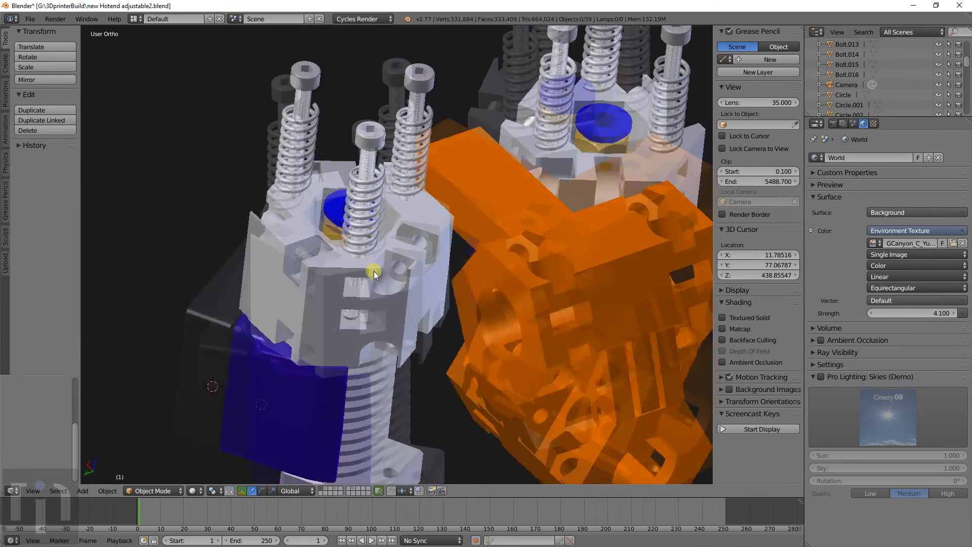
pyautogui.press('z')
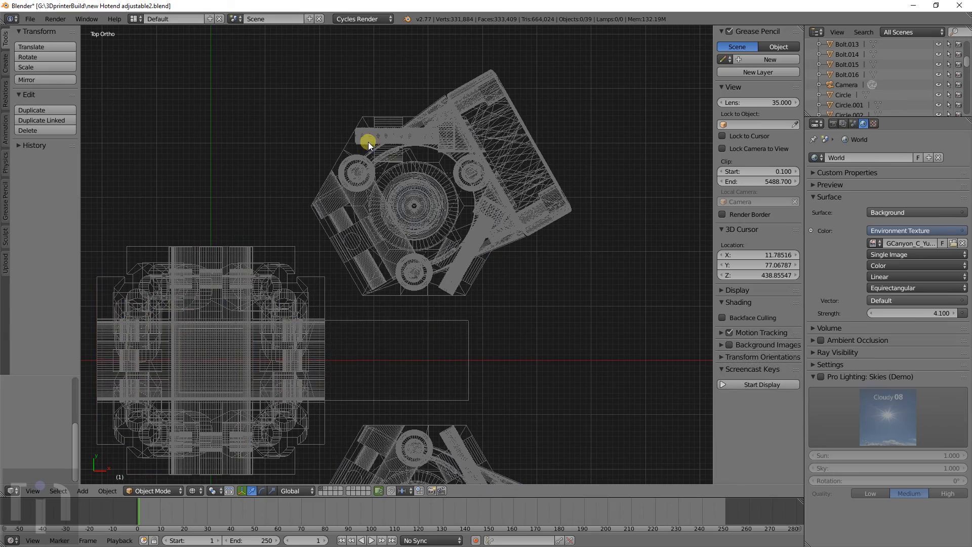
pyautogui.press('z')
# Try raising the right hotend along the Z axis by moving its front spring bolt with the bracket hidden.
pyautogui.moveTo(476, 275)
pyautogui.mouseDown(button='middle')
pyautogui.moveTo(373, 214)
pyautogui.moveTo(379, 208)
pyautogui.mouseUp(button='middle')
pyautogui.rightClick(459, 154)
pyautogui.press('g')
pyautogui.press('z')
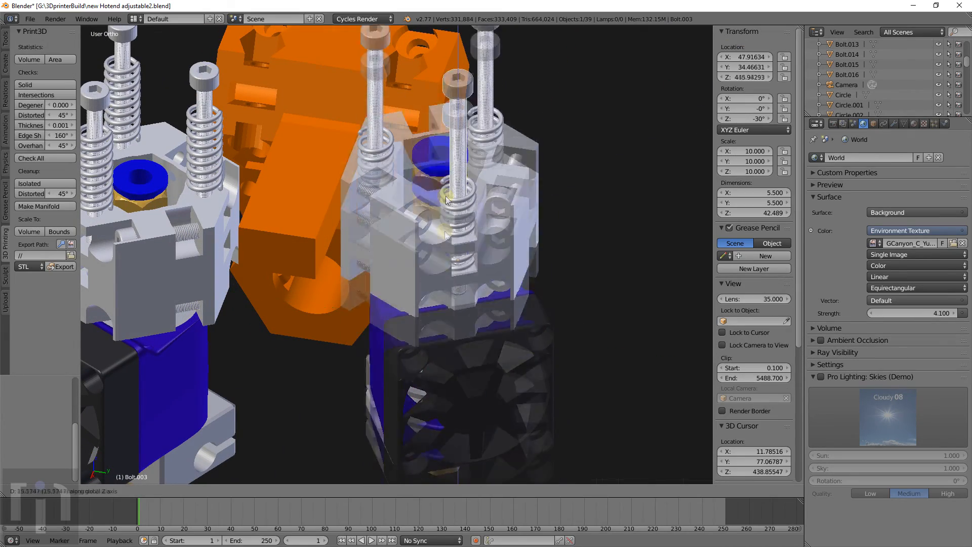
pyautogui.click(442, 280)
# Move the outer clamp section of the right hotend outward, away from the hotend.
pyautogui.moveTo(442, 280); pyautogui.dragTo(510, 297, button='middle')
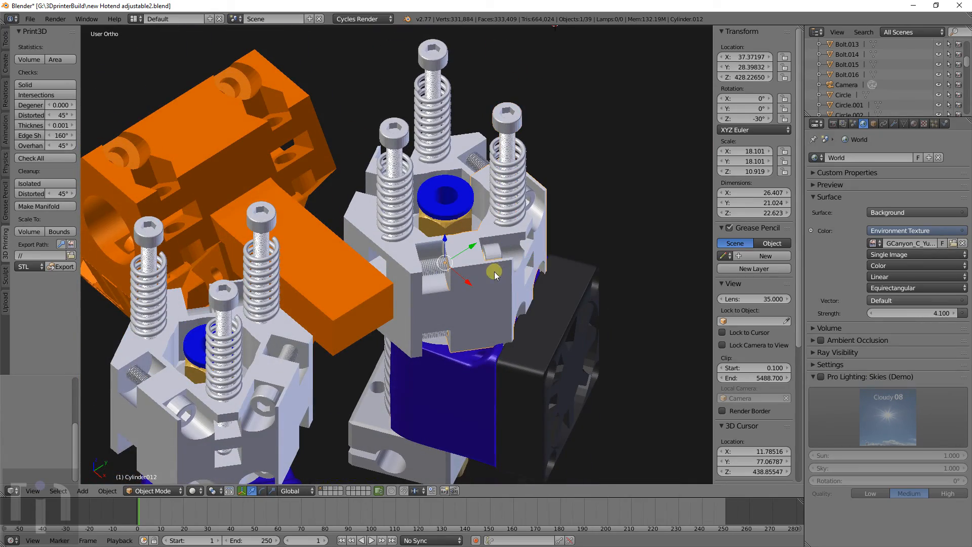
pyautogui.moveTo(469, 245); pyautogui.dragTo(478, 280, button='middle')
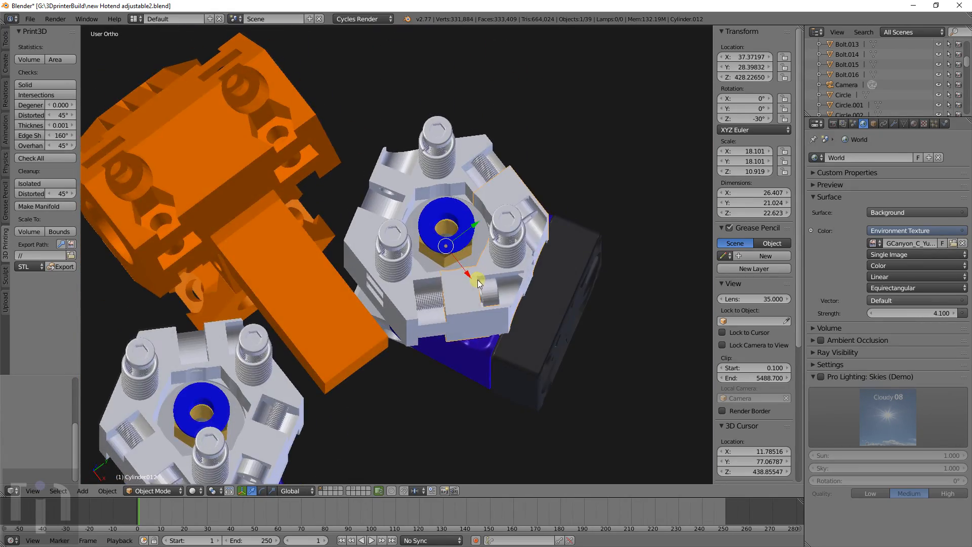
pyautogui.press('g')
pyautogui.click(633, 290)
# Examine the opened clamp body around the hotend, including the brass fitting, grooved neck, screw holes and spring bolts.
pyautogui.moveTo(633, 289); pyautogui.dragTo(470, 304, button='middle')
pyautogui.scroll(5, 469, 303)
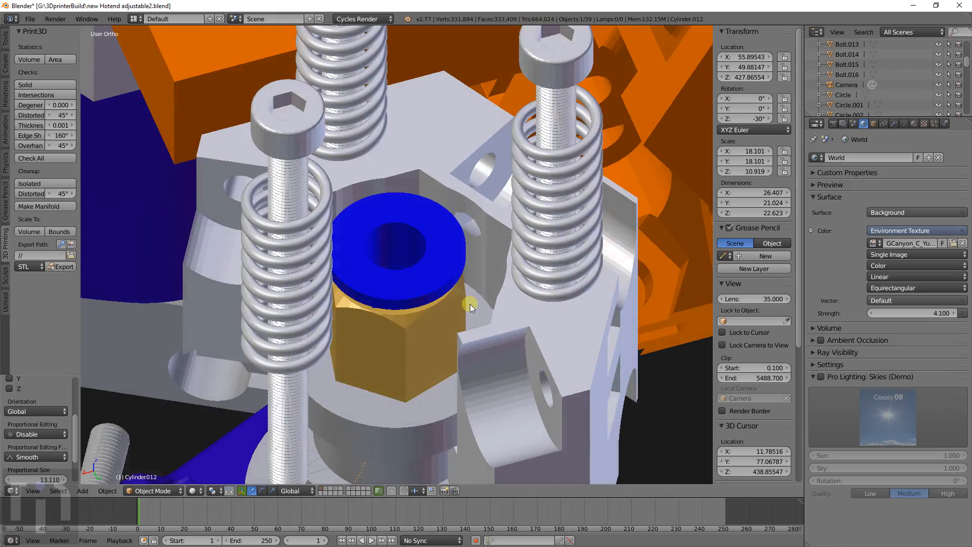
pyautogui.moveTo(566, 356); pyautogui.dragTo(530, 338, button='middle')
pyautogui.moveTo(440, 324); pyautogui.dragTo(516, 318, button='middle')
pyautogui.moveTo(595, 222); pyautogui.dragTo(576, 217, button='middle')
pyautogui.scroll(2, 576, 218)
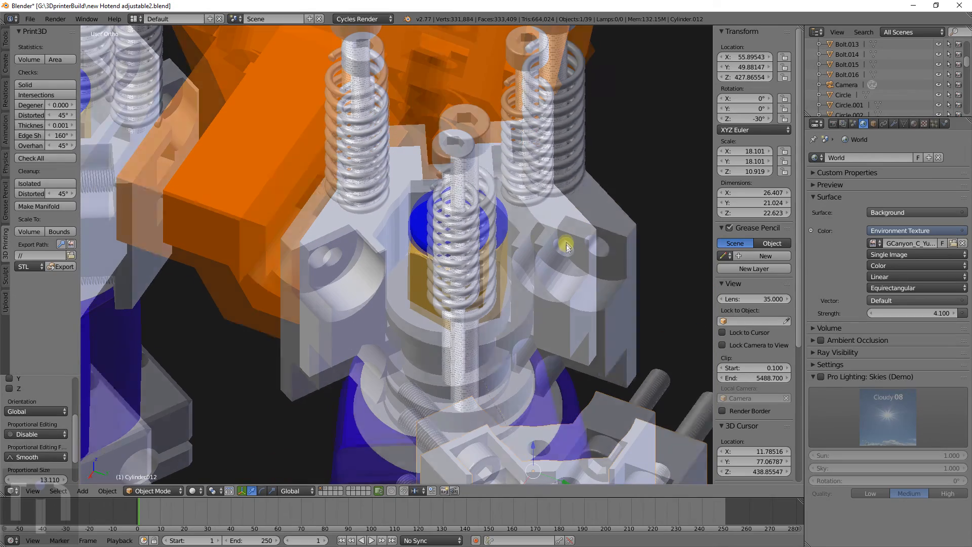
pyautogui.moveTo(553, 342); pyautogui.dragTo(486, 291, button='middle')
pyautogui.moveTo(384, 244); pyautogui.dragTo(375, 279, button='middle')
pyautogui.scroll(4, 390, 274)
pyautogui.scroll(-2, 390, 271)
pyautogui.scroll(-4, 390, 271)
pyautogui.moveTo(509, 302); pyautogui.dragTo(516, 279, button='middle')
pyautogui.scroll(-4, 540, 281)
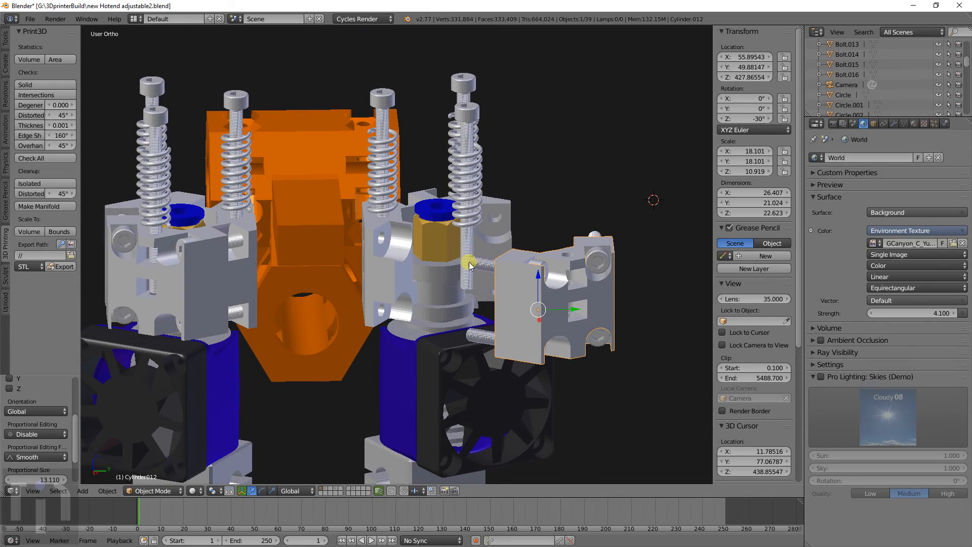
# Restore the clamp section to its original position on the right hotend and reveal the hidden mount bracket.
pyautogui.hotkey('alt', 'h')
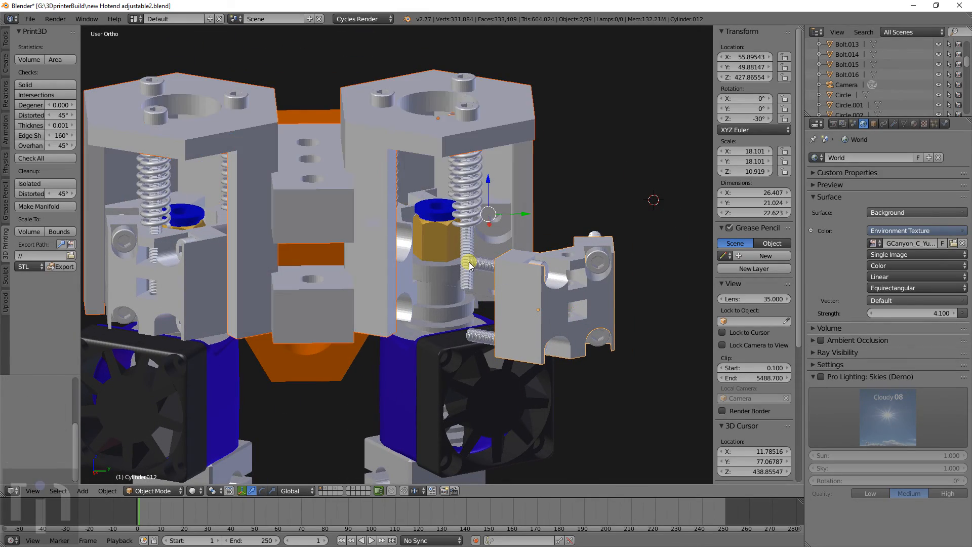
pyautogui.moveTo(471, 263); pyautogui.dragTo(420, 145, button='middle')
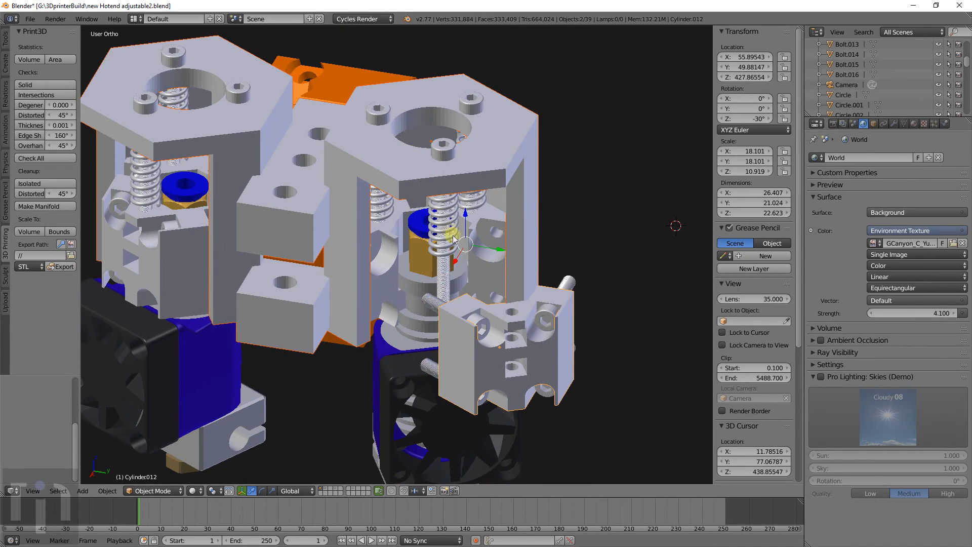
pyautogui.press('h')
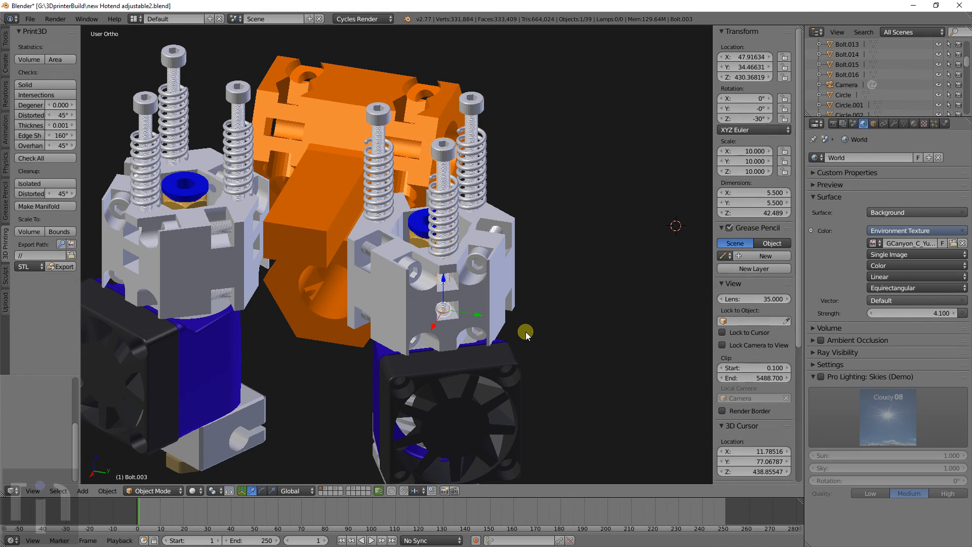
pyautogui.hotkey('alt', 'h')
pyautogui.moveTo(527, 325); pyautogui.dragTo(500, 305, button='middle')
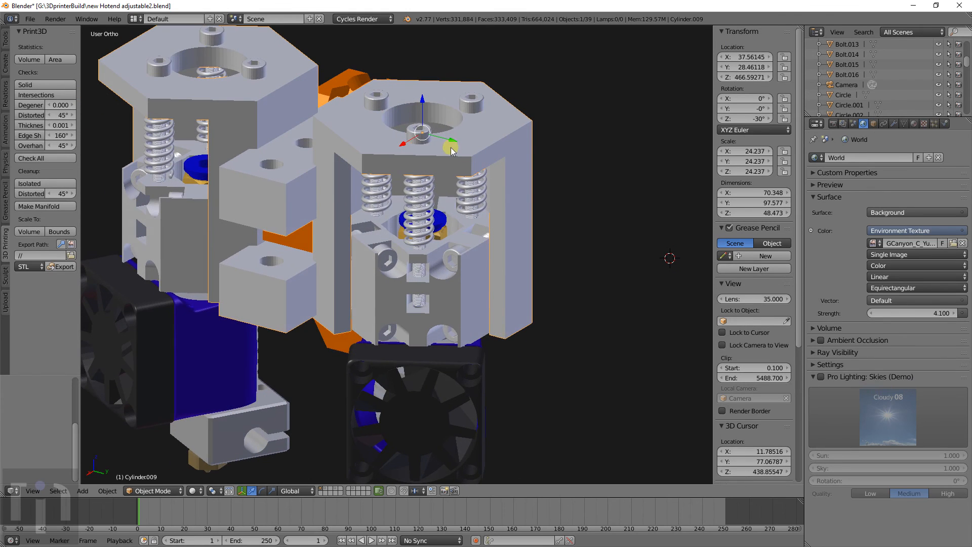
# Slide the right hotend vertically by moving its front spring bolt along the Z axis to about Z 429.76.
pyautogui.press('g')
pyautogui.press('z')
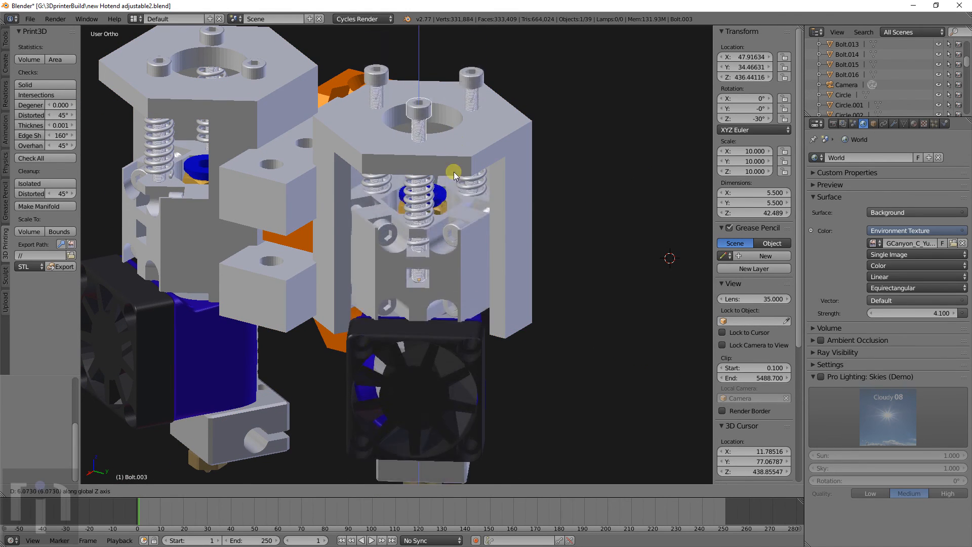
pyautogui.click(454, 198)
pyautogui.moveTo(462, 234); pyautogui.dragTo(465, 195, button='middle')
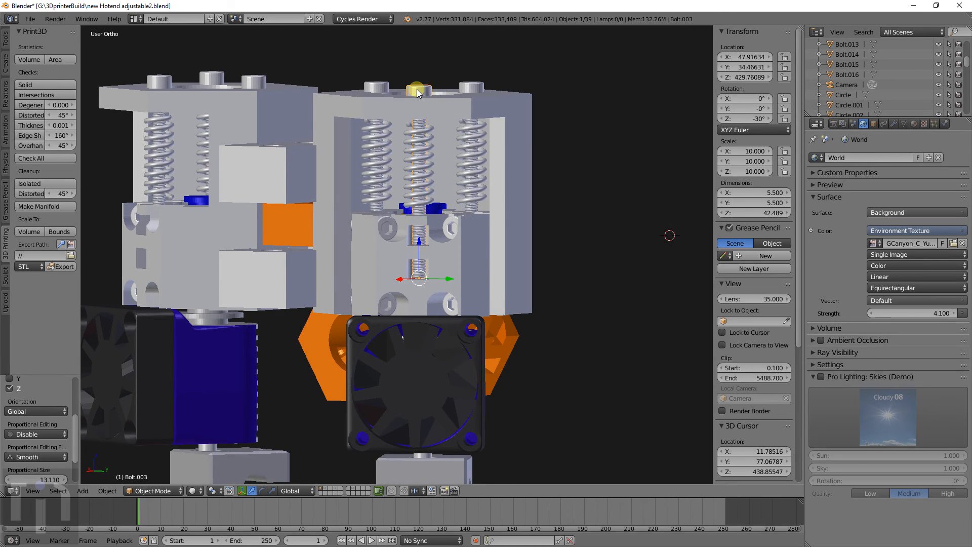
pyautogui.moveTo(416, 91); pyautogui.dragTo(404, 106, button='middle')
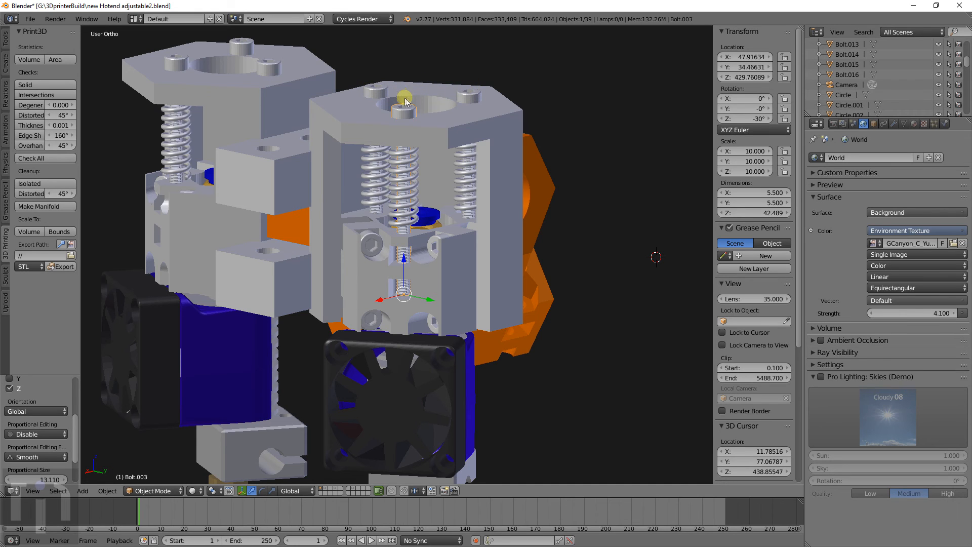
pyautogui.moveTo(410, 172)
pyautogui.mouseDown(button='middle')
pyautogui.moveTo(441, 156)
pyautogui.moveTo(407, 164)
pyautogui.mouseUp(button='middle')
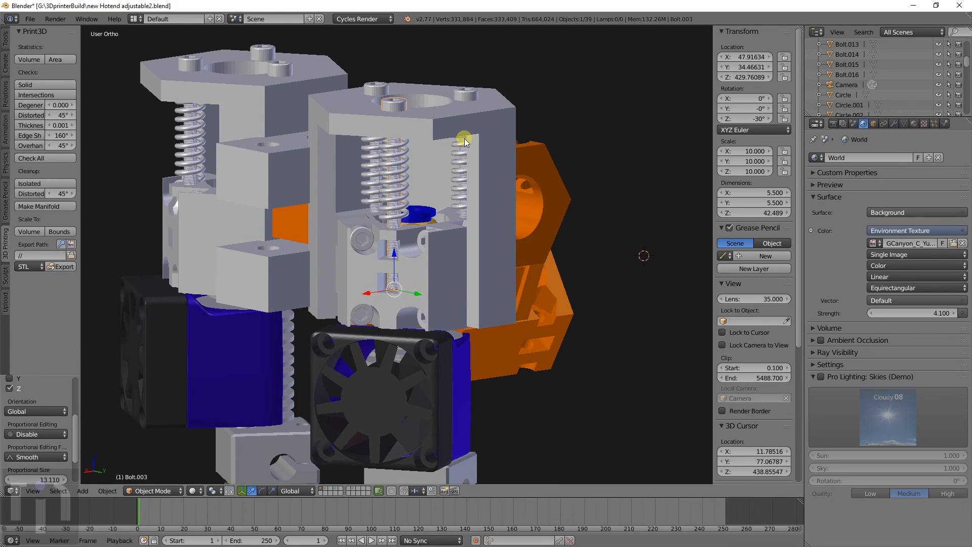
pyautogui.scroll(-3, 396, 259)
pyautogui.moveTo(398, 261); pyautogui.dragTo(423, 248, button='middle')
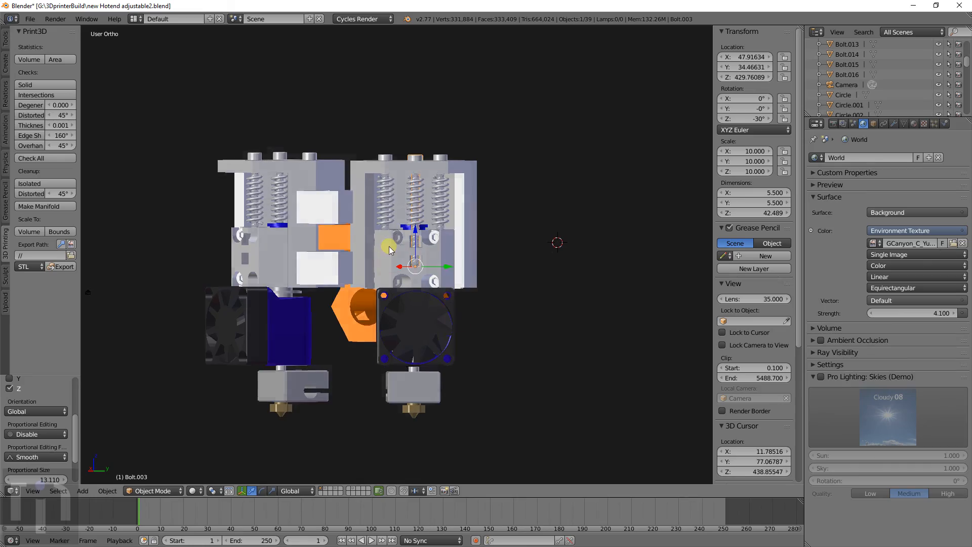
# Display the hotend mount as a live rendered preview and switch the view to perspective.
pyautogui.moveTo(389, 249); pyautogui.dragTo(374, 255, button='middle')
pyautogui.hotkey('shift', 'z')
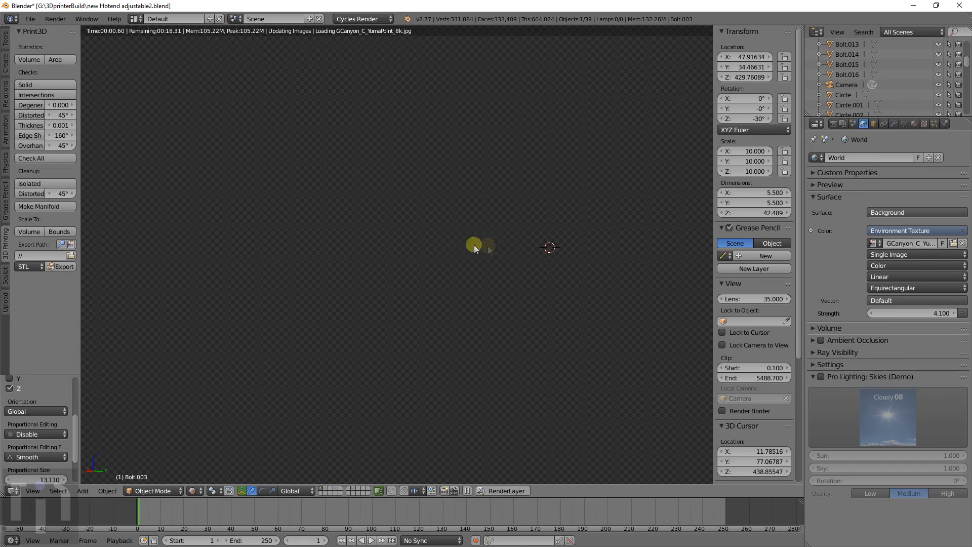
pyautogui.scroll(5, 409, 274)
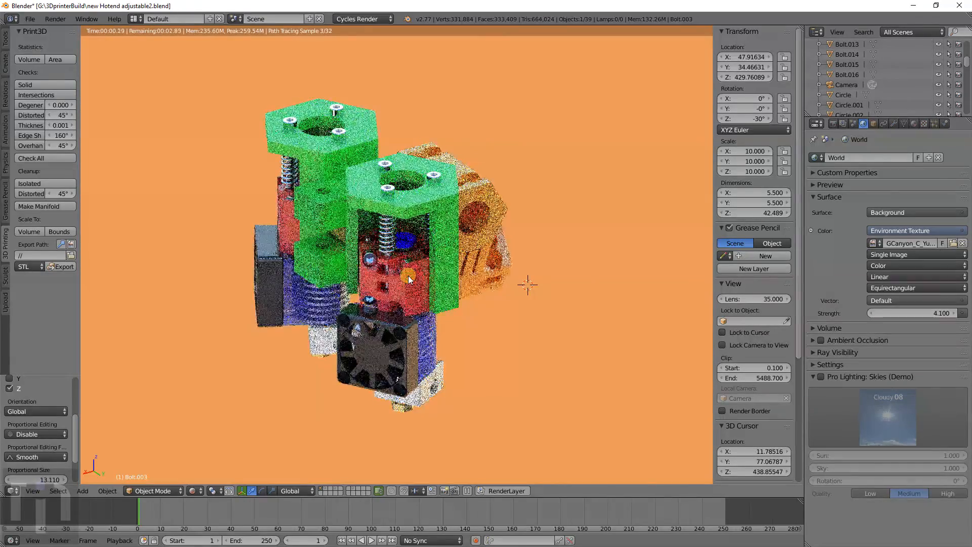
pyautogui.press('KP_5')
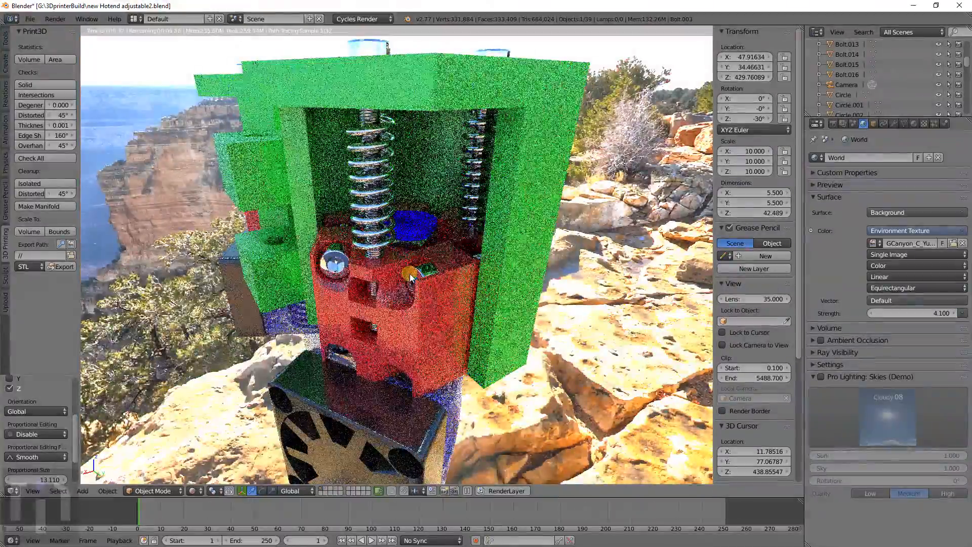
pyautogui.moveTo(393, 274); pyautogui.dragTo(129, 222, button='middle')
pyautogui.scroll(-4, 215, 284)
pyautogui.moveTo(215, 284); pyautogui.dragTo(403, 268, button='middle')
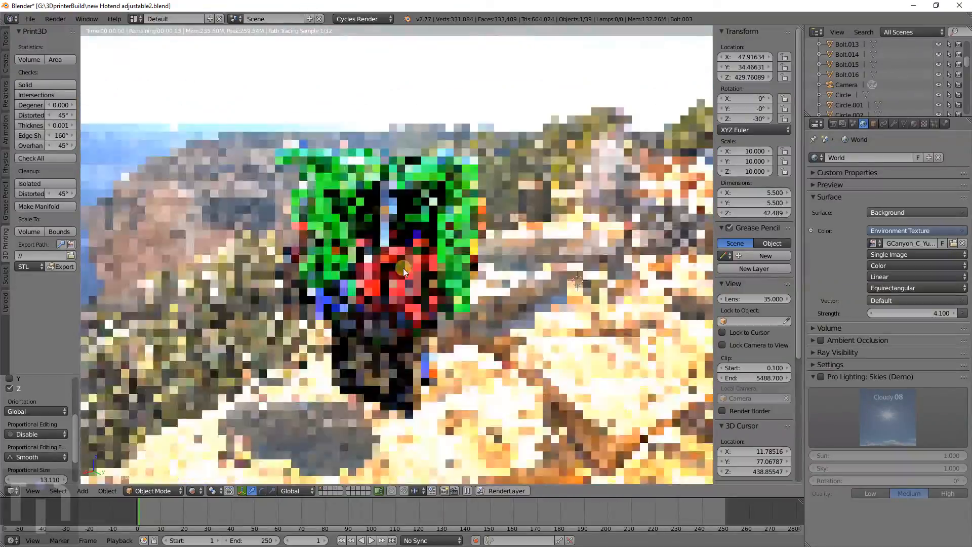
pyautogui.scroll(4, 403, 267)
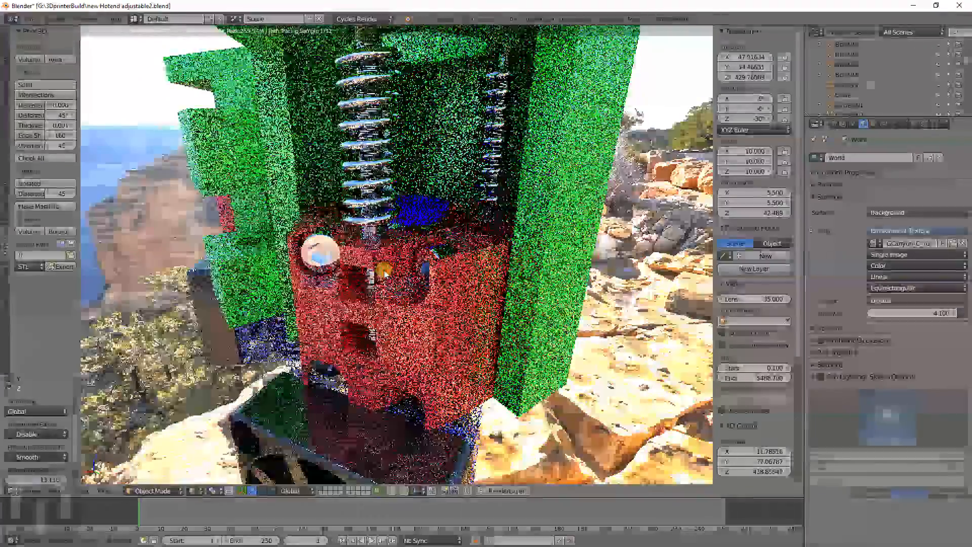
pyautogui.scroll(2, 427, 226)
# Move the red outer clamp section of the right hotend about 43 units outward, away from the hotend.
pyautogui.rightClick(448, 319)
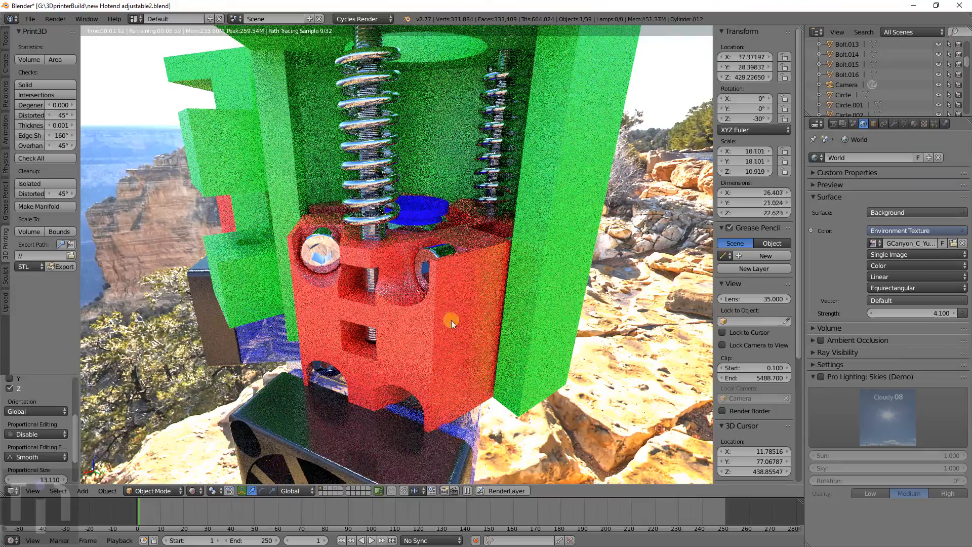
pyautogui.moveTo(451, 320); pyautogui.dragTo(421, 320, button='middle')
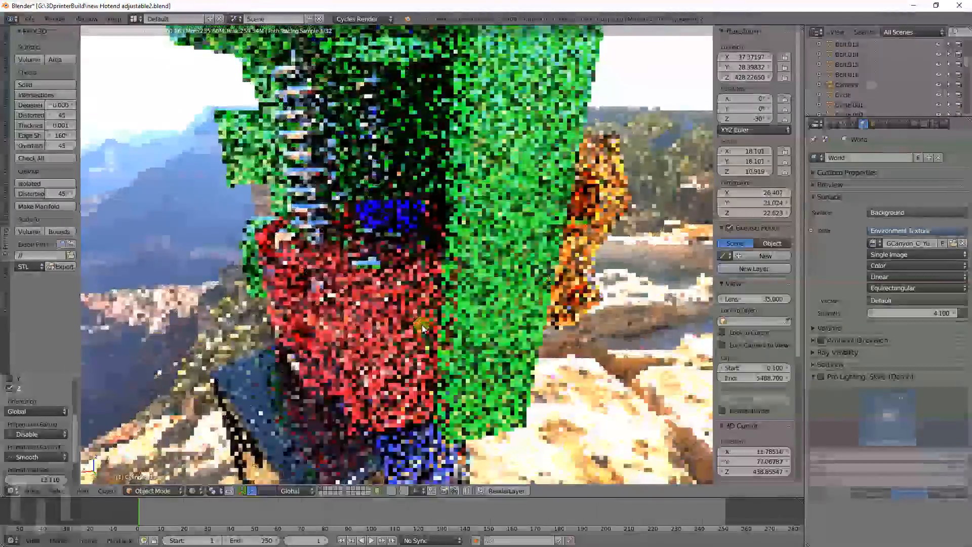
pyautogui.press('g')
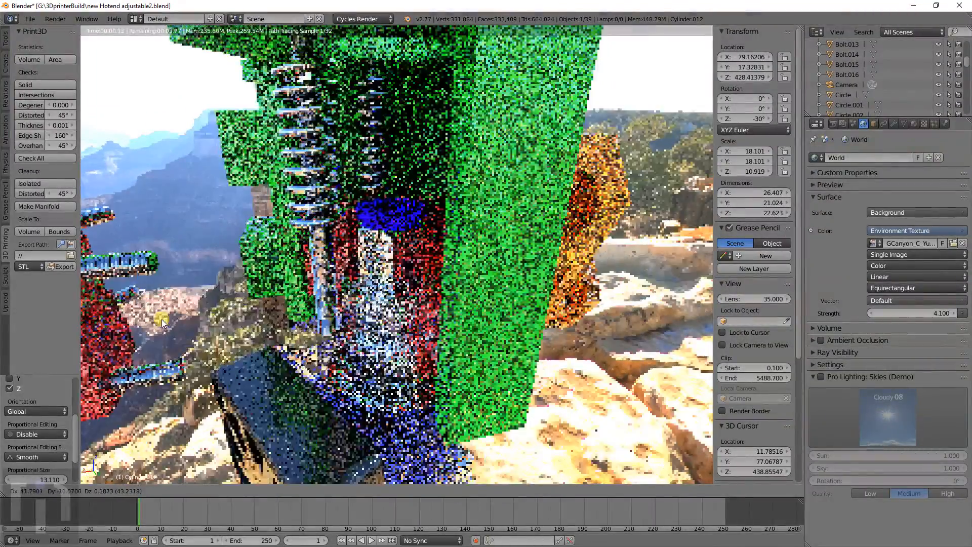
pyautogui.click(162, 319)
pyautogui.moveTo(301, 333); pyautogui.dragTo(417, 327, button='middle')
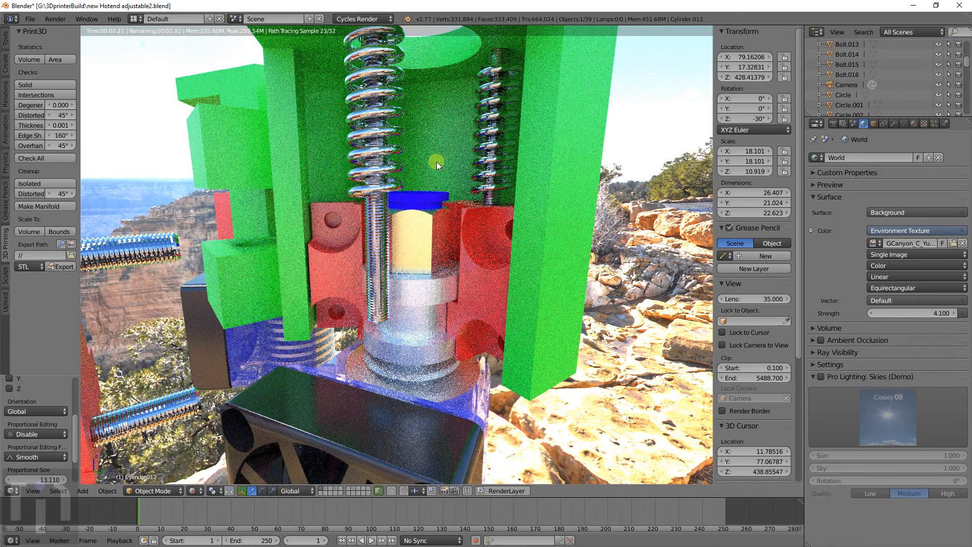
# Examine the rendered mount from the front, side, below and above, including the bracket, cooling fins, orange carriage and bolt holes.
pyautogui.scroll(-3, 424, 197)
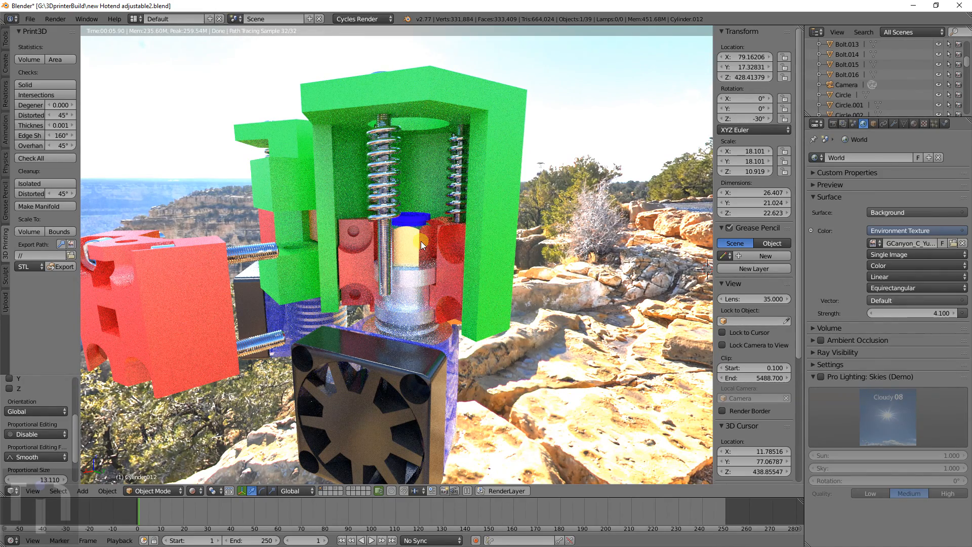
pyautogui.scroll(-2, 420, 241)
pyautogui.moveTo(451, 318); pyautogui.dragTo(376, 305, button='middle')
pyautogui.scroll(4, 379, 311)
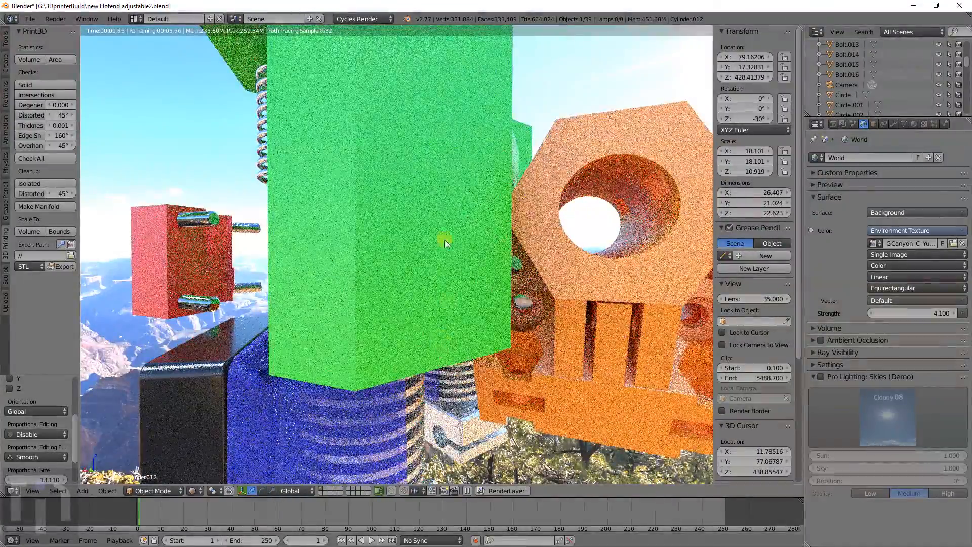
pyautogui.moveTo(391, 372); pyautogui.dragTo(393, 323, button='middle')
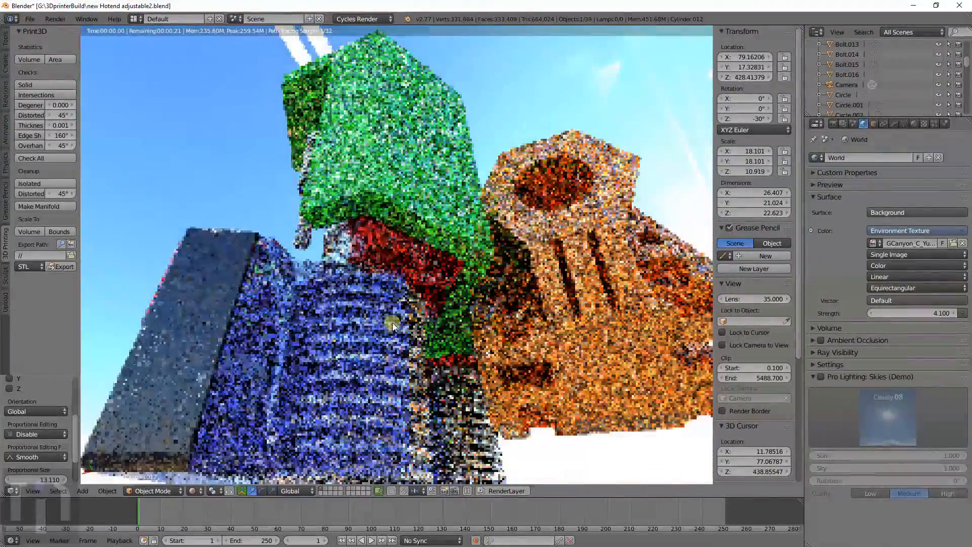
pyautogui.moveTo(410, 428); pyautogui.dragTo(418, 312, button='middle')
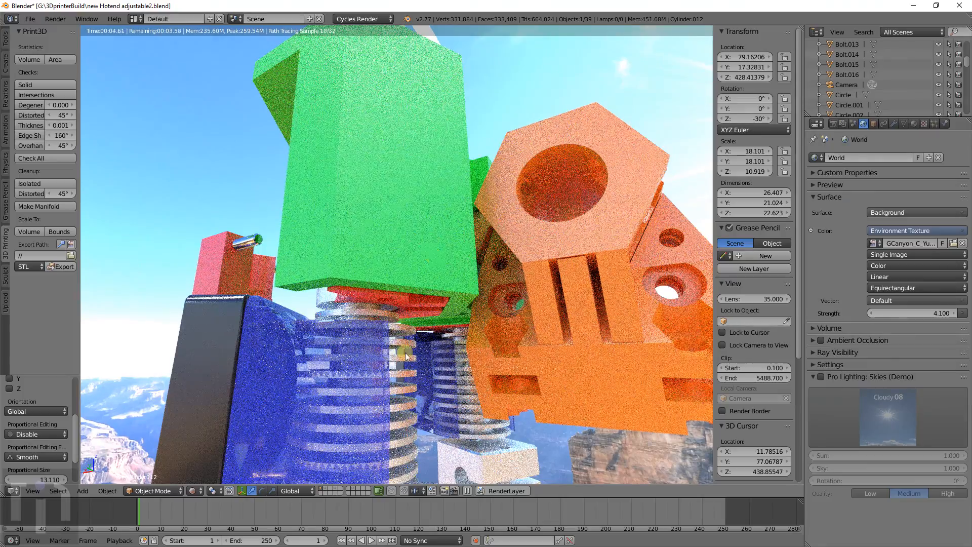
pyautogui.moveTo(415, 448); pyautogui.dragTo(423, 410, button='middle')
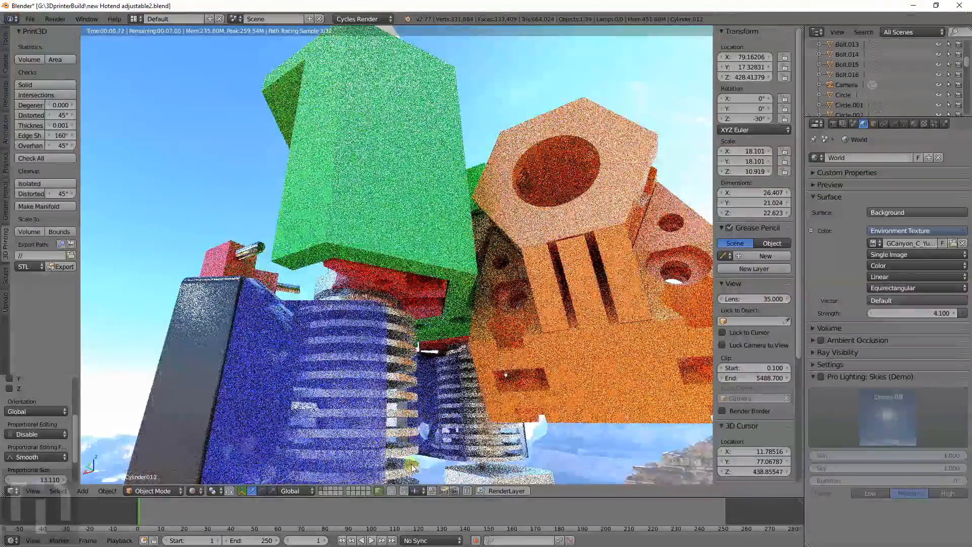
pyautogui.moveTo(458, 323); pyautogui.dragTo(429, 174, button='middle')
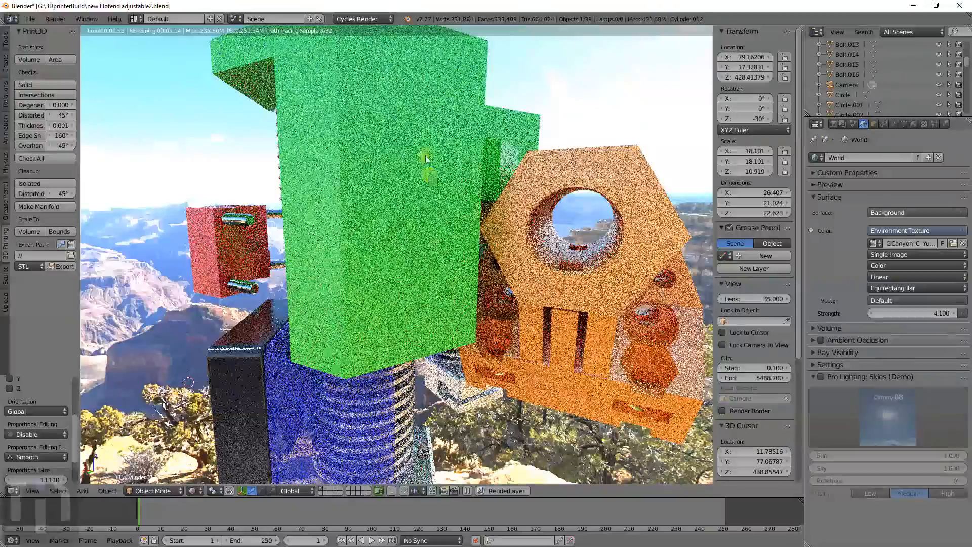
pyautogui.moveTo(414, 206); pyautogui.dragTo(386, 169, button='middle')
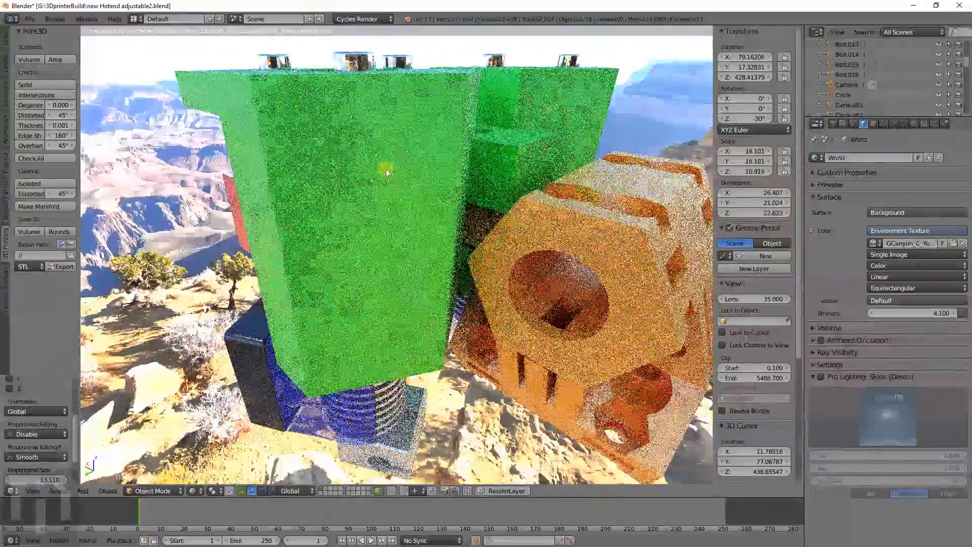
pyautogui.moveTo(388, 255); pyautogui.dragTo(461, 168, button='middle')
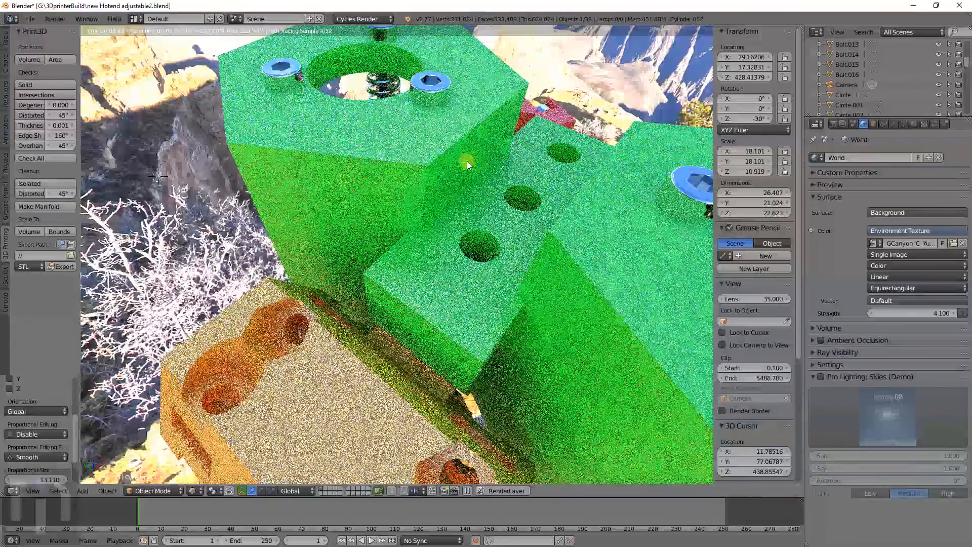
# Switch the viewport from the rendered preview back to solid shading.
pyautogui.press('z')
pyautogui.press('z')
pyautogui.scroll(6, 461, 169)
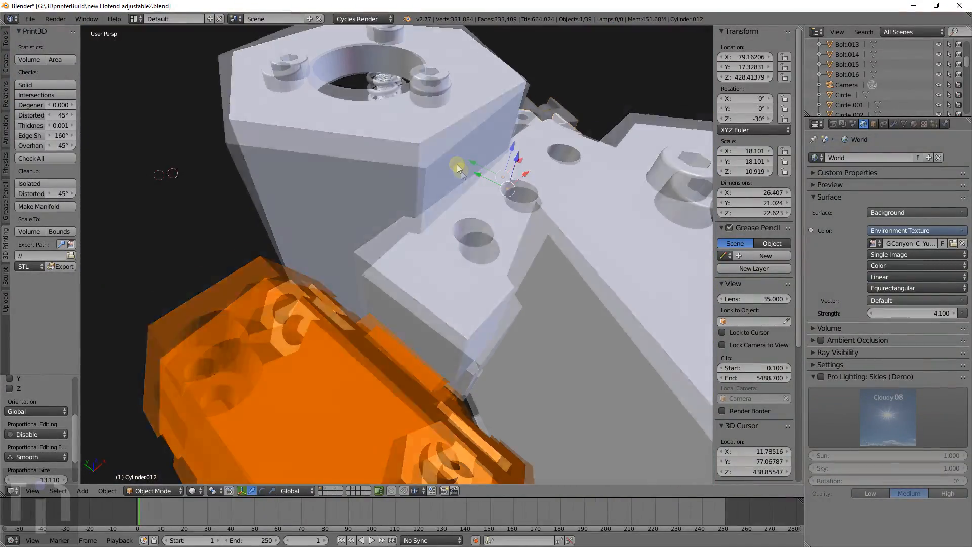
# Examine the detached clamp section with its screws and slots, and the exposed hotend behind it, from several sides.
pyautogui.moveTo(430, 150); pyautogui.dragTo(423, 170, button='middle')
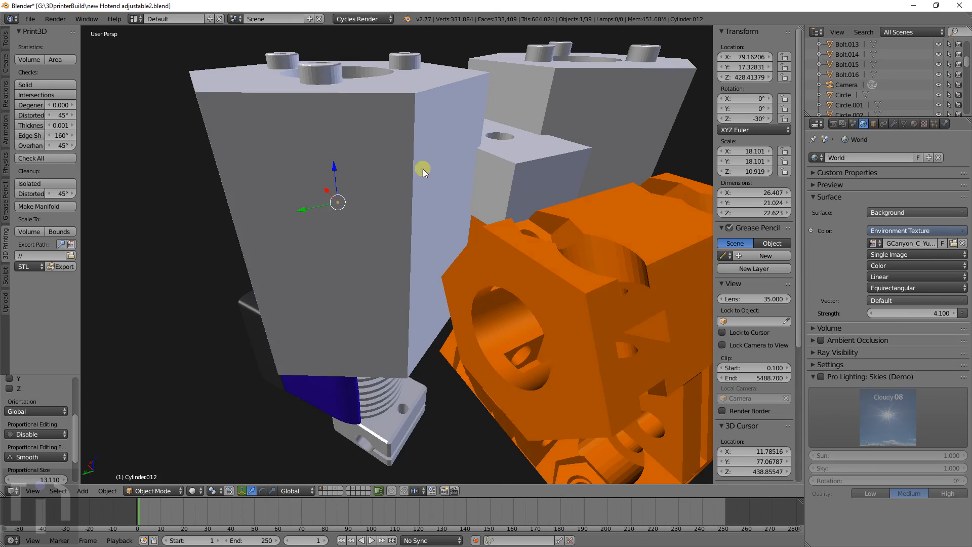
pyautogui.moveTo(322, 296)
pyautogui.mouseDown(button='middle')
pyautogui.moveTo(337, 272)
pyautogui.moveTo(391, 278)
pyautogui.moveTo(485, 259)
pyautogui.mouseUp(button='middle')
pyautogui.moveTo(373, 241)
pyautogui.mouseDown(button='middle')
pyautogui.moveTo(366, 260)
pyautogui.moveTo(456, 196)
pyautogui.moveTo(442, 223)
pyautogui.moveTo(387, 96)
pyautogui.mouseUp(button='middle')
pyautogui.scroll(-5, 410, 238)
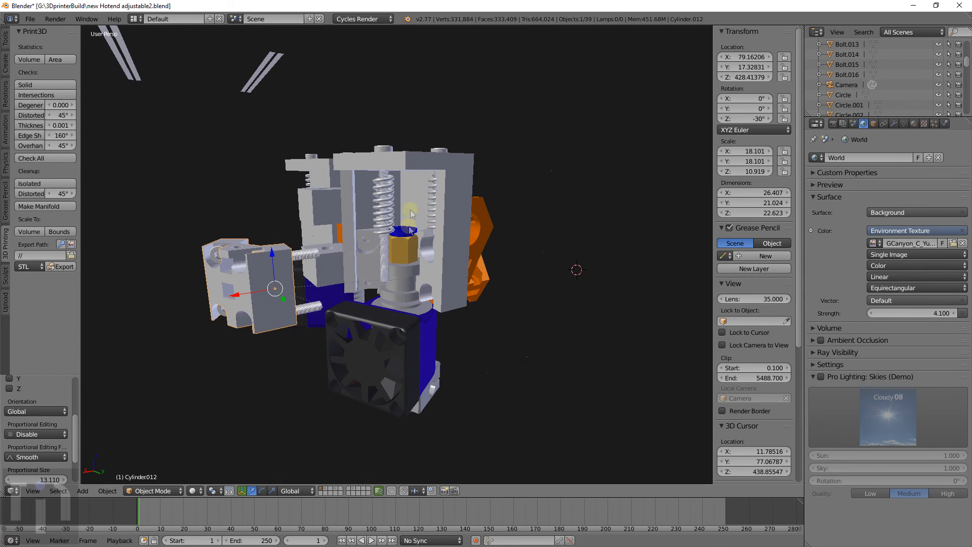
pyautogui.moveTo(399, 178); pyautogui.dragTo(408, 219, button='middle')
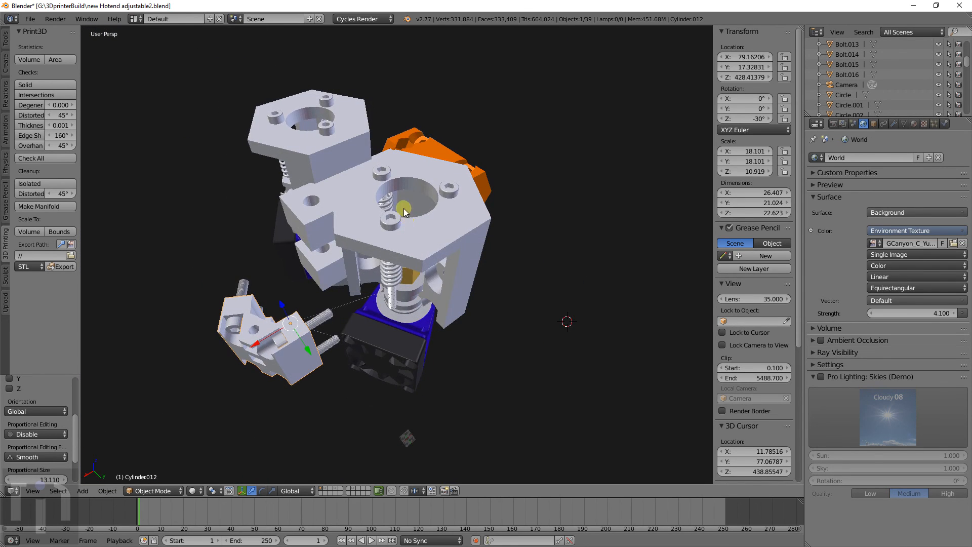
pyautogui.moveTo(390, 337); pyautogui.dragTo(438, 274, button='middle')
pyautogui.scroll(6, 348, 291)
pyautogui.scroll(-5, 347, 292)
pyautogui.keyDown('shift'); pyautogui.moveTo(346, 284); pyautogui.dragTo(421, 297, button='middle'); pyautogui.keyUp('shift')
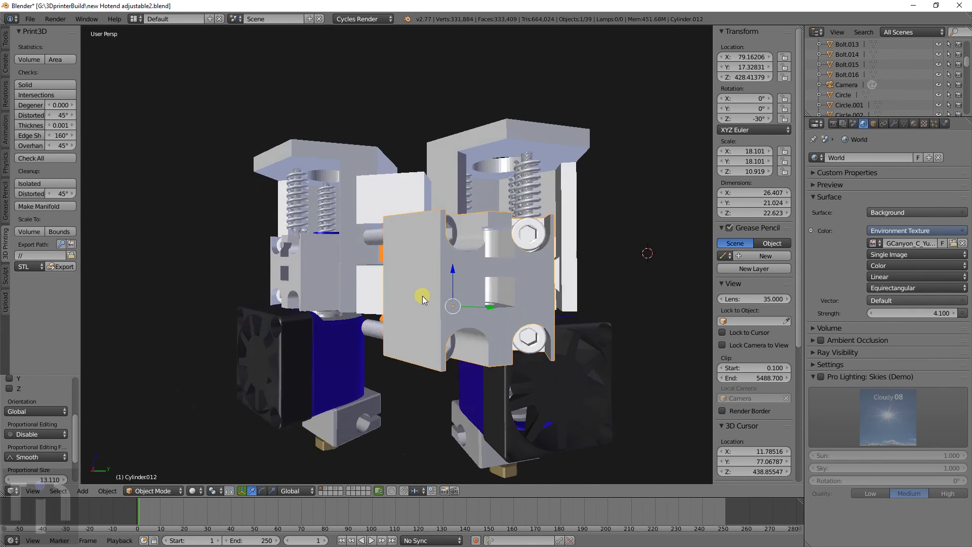
pyautogui.moveTo(514, 306); pyautogui.dragTo(496, 310, button='middle')
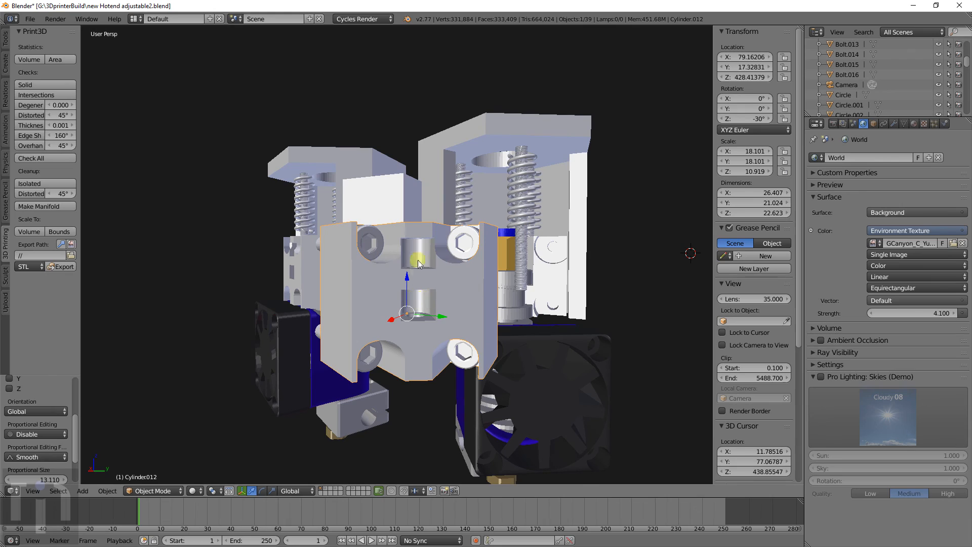
pyautogui.moveTo(416, 309); pyautogui.dragTo(448, 349, button='middle')
# Pull the dual mount bracket forward along the X axis to about X 89.23, clear of both hotends.
pyautogui.rightClick(394, 235)
pyautogui.moveTo(481, 301); pyautogui.dragTo(429, 282, button='middle')
pyautogui.press('g')
pyautogui.press('x')
pyautogui.click(158, 359)
pyautogui.moveTo(158, 359); pyautogui.dragTo(235, 326, button='middle')
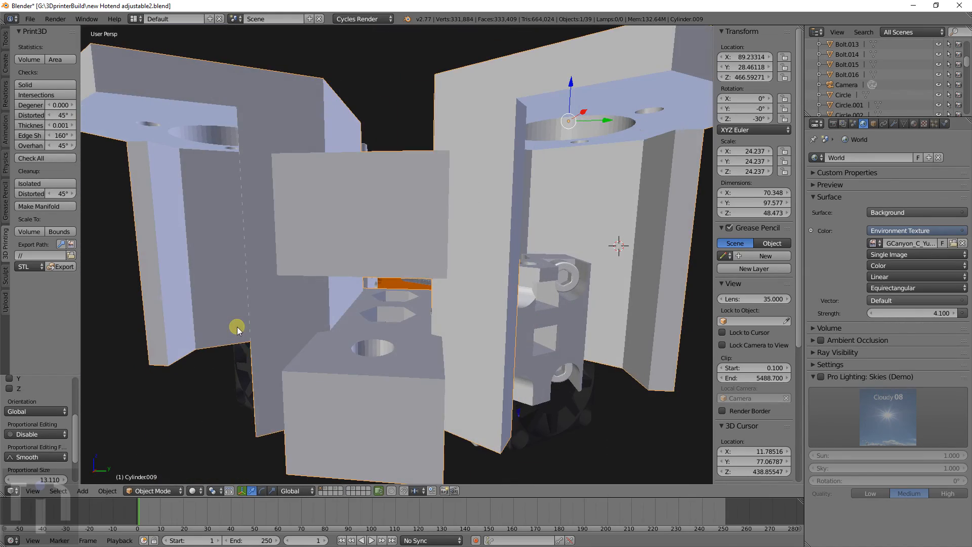
# Examine the separated bracket, the exposed spring bolts and clamp bodies, and the orange carriage from above and from the front.
pyautogui.moveTo(399, 320); pyautogui.dragTo(386, 395, button='middle')
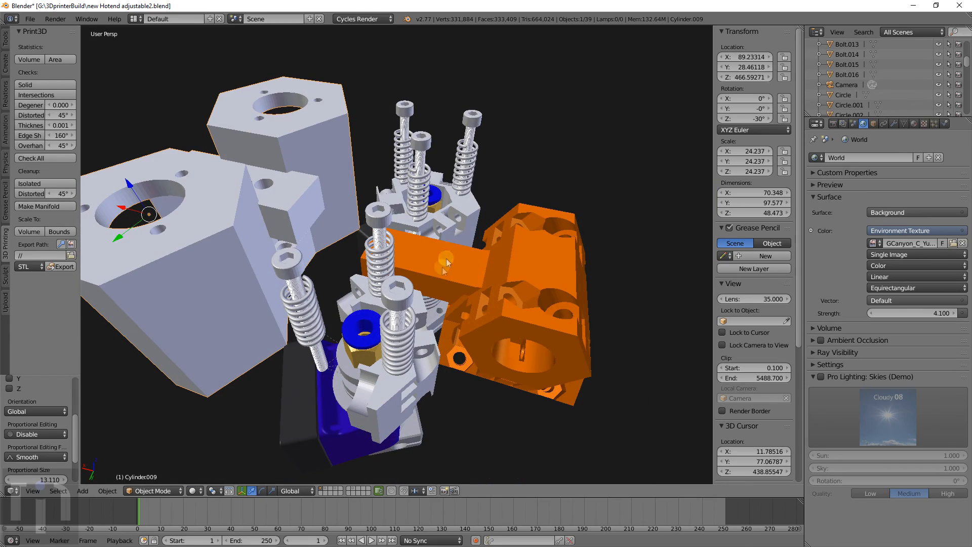
pyautogui.moveTo(425, 289); pyautogui.dragTo(468, 248, button='middle')
pyautogui.moveTo(188, 267); pyautogui.dragTo(450, 256, button='middle')
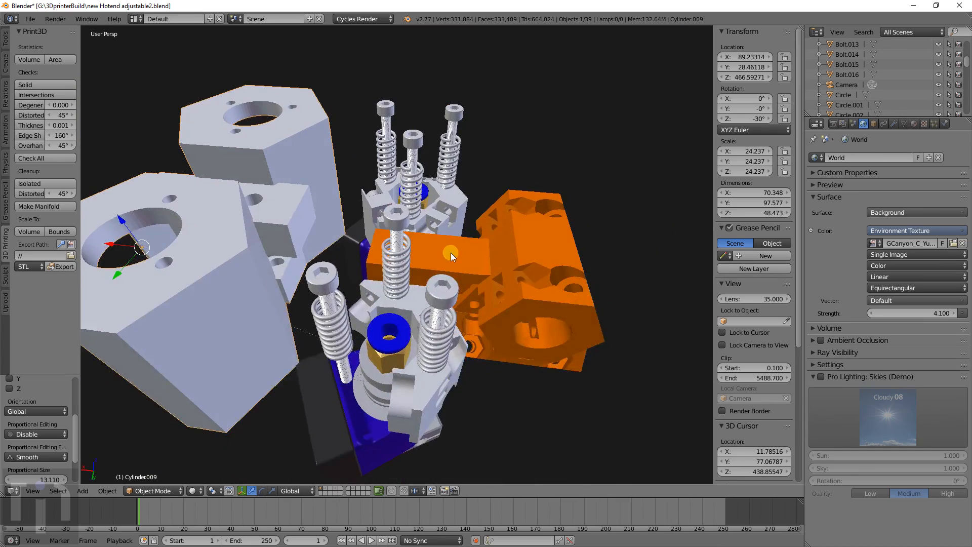
pyautogui.moveTo(367, 344); pyautogui.dragTo(273, 273, button='middle')
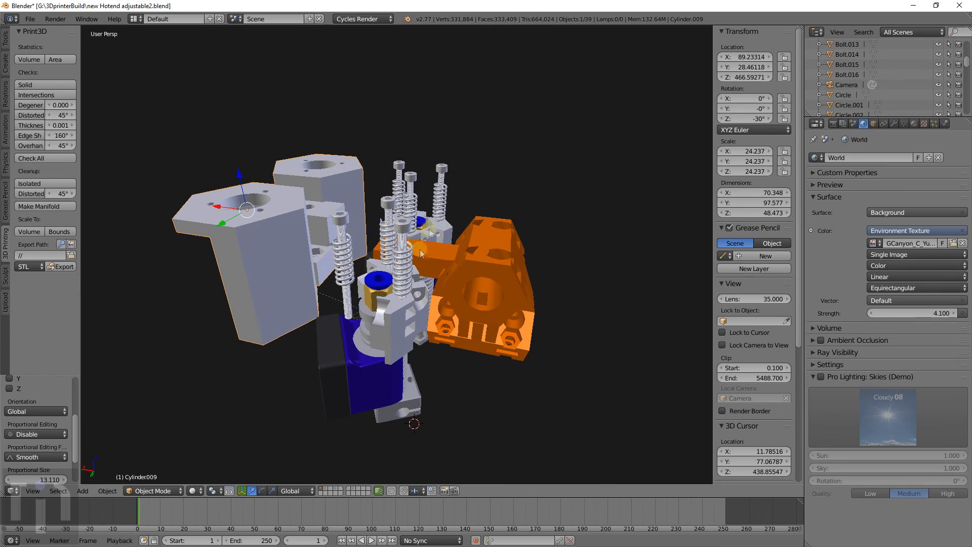
pyautogui.moveTo(421, 253); pyautogui.dragTo(562, 209, button='middle')
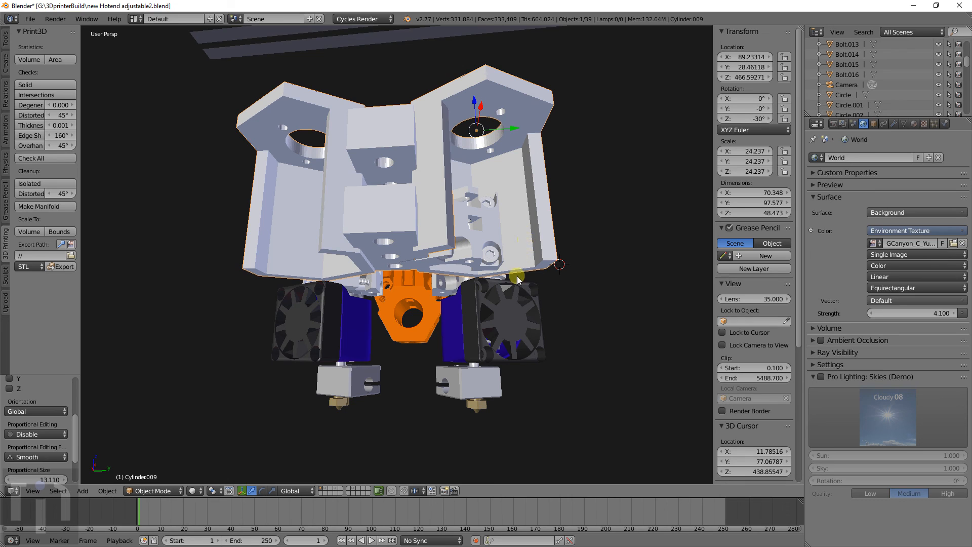
pyautogui.moveTo(485, 298); pyautogui.dragTo(358, 330, button='middle')
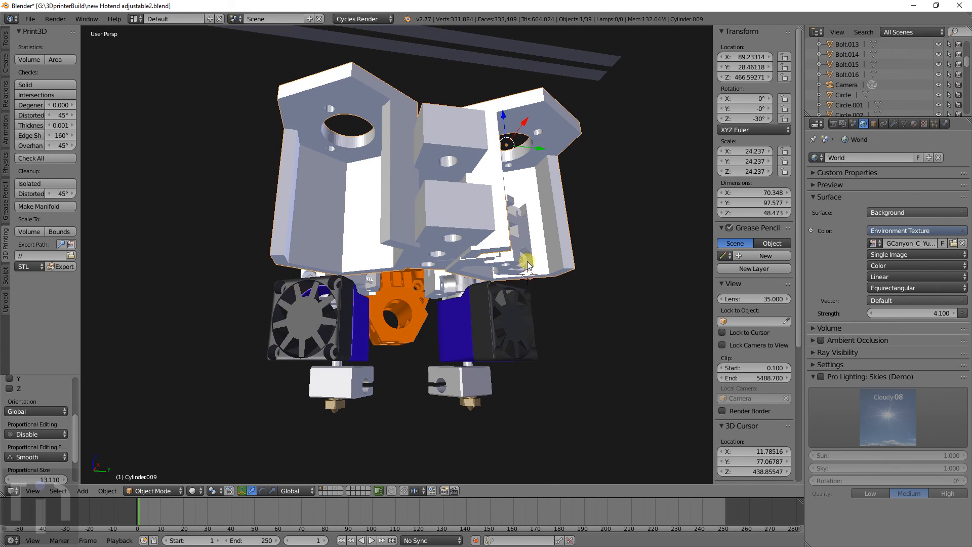
pyautogui.moveTo(522, 350); pyautogui.dragTo(427, 332, button='middle')
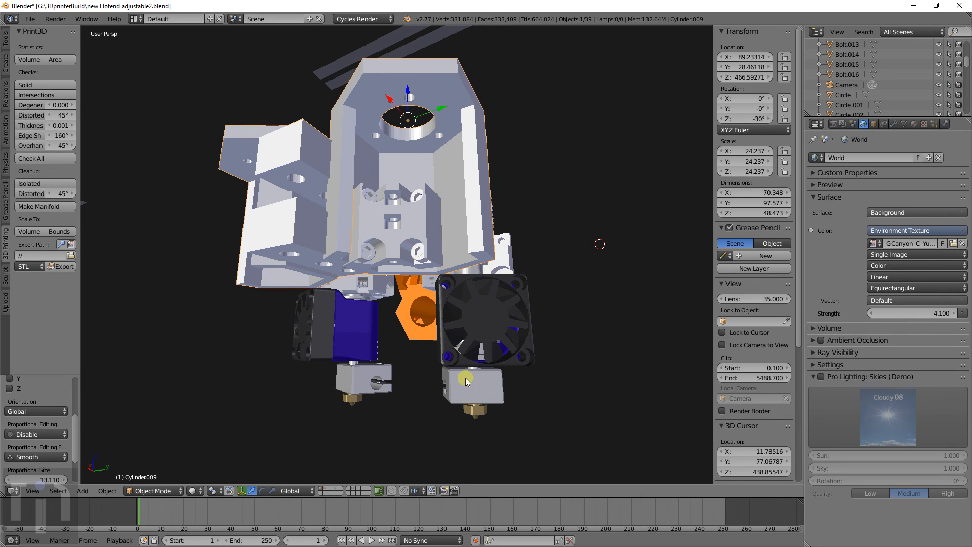
# Try moving the exposed spring bolt along the Z axis, and undo the part displacements to reassemble the dual hotend mount.
pyautogui.moveTo(485, 402); pyautogui.dragTo(516, 303, button='middle')
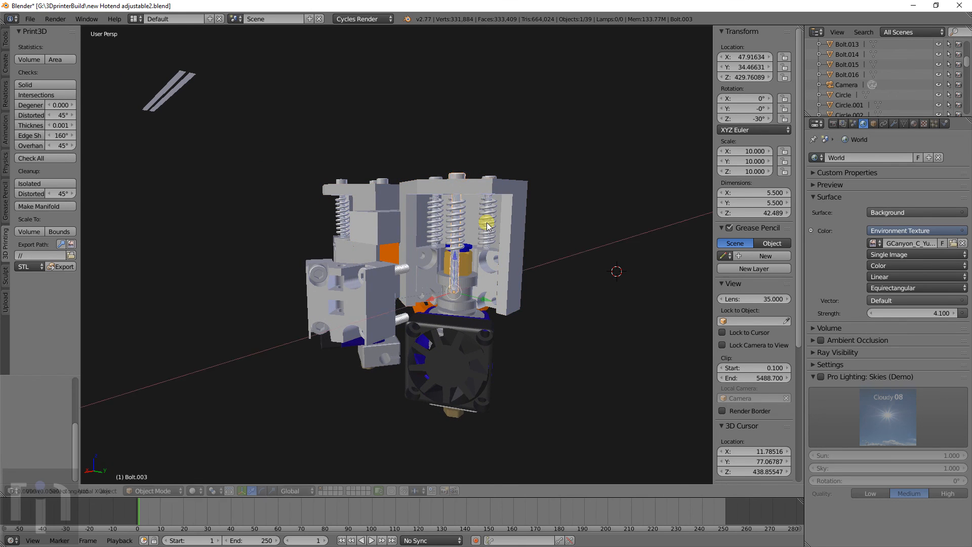
pyautogui.press('z')
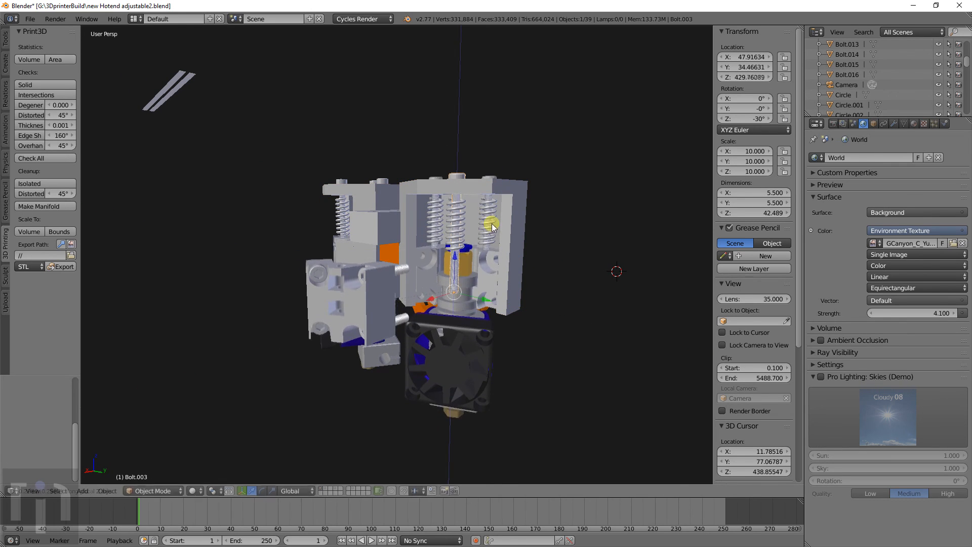
pyautogui.hotkey('ctrl', 'z')
pyautogui.hotkey('ctrl', 'z')
pyautogui.hotkey('ctrl', 'z')
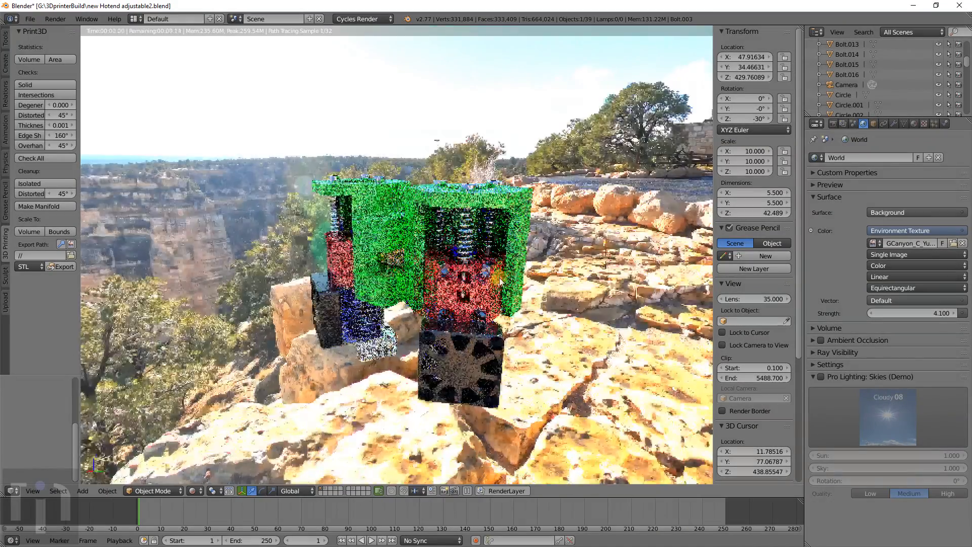
# Examine the reassembled dual hotend mount in the rendered preview from below, from the side, from above and in front view.
pyautogui.moveTo(499, 280); pyautogui.dragTo(534, 243, button='middle')
pyautogui.scroll(3, 521, 272)
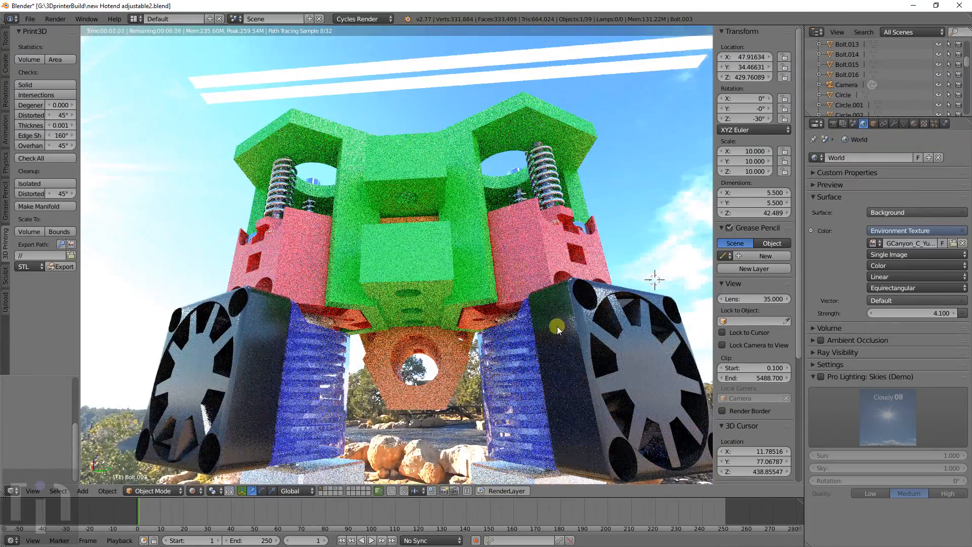
pyautogui.moveTo(601, 383); pyautogui.dragTo(507, 402, button='middle')
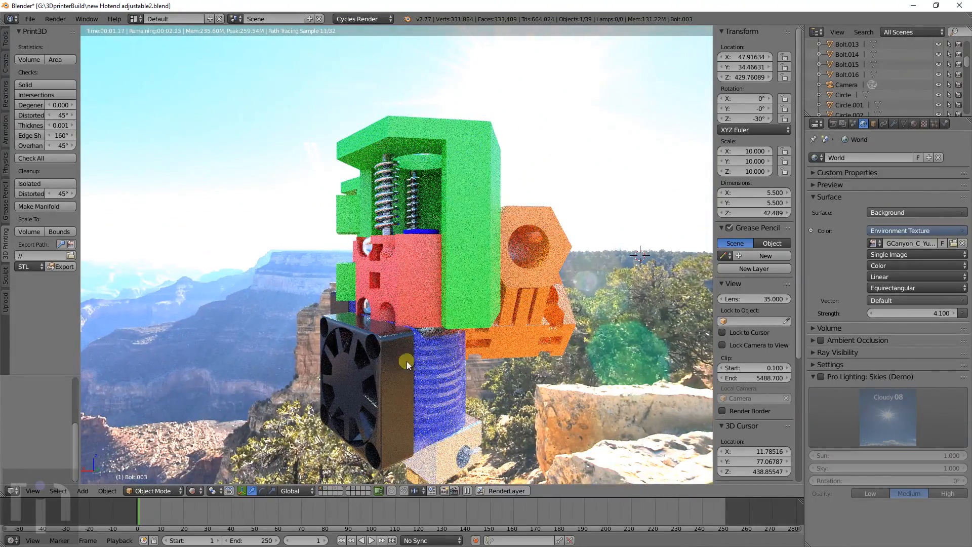
pyautogui.moveTo(401, 272); pyautogui.dragTo(463, 442, button='middle')
pyautogui.scroll(-1, 471, 316)
pyautogui.moveTo(471, 316); pyautogui.dragTo(521, 314, button='middle')
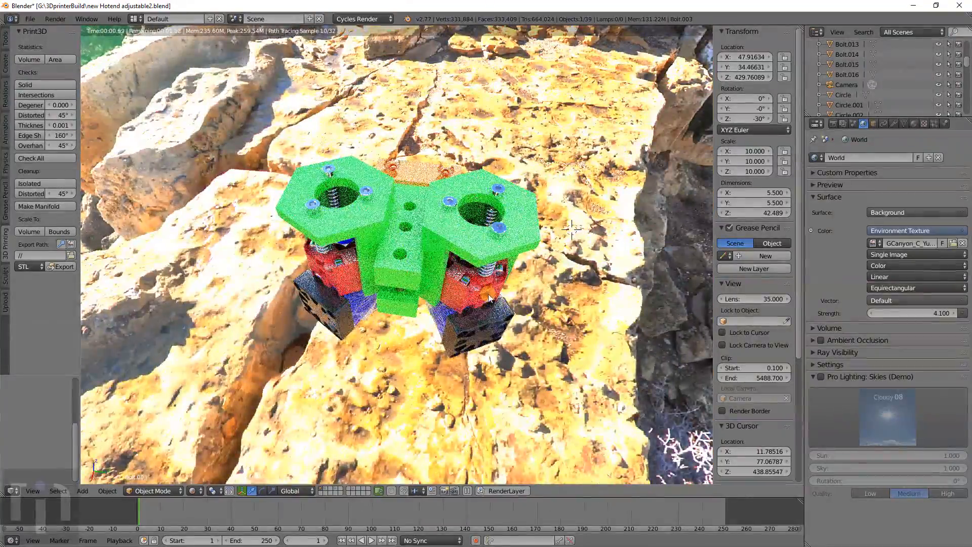
pyautogui.scroll(2, 471, 299)
pyautogui.press('KP_1')
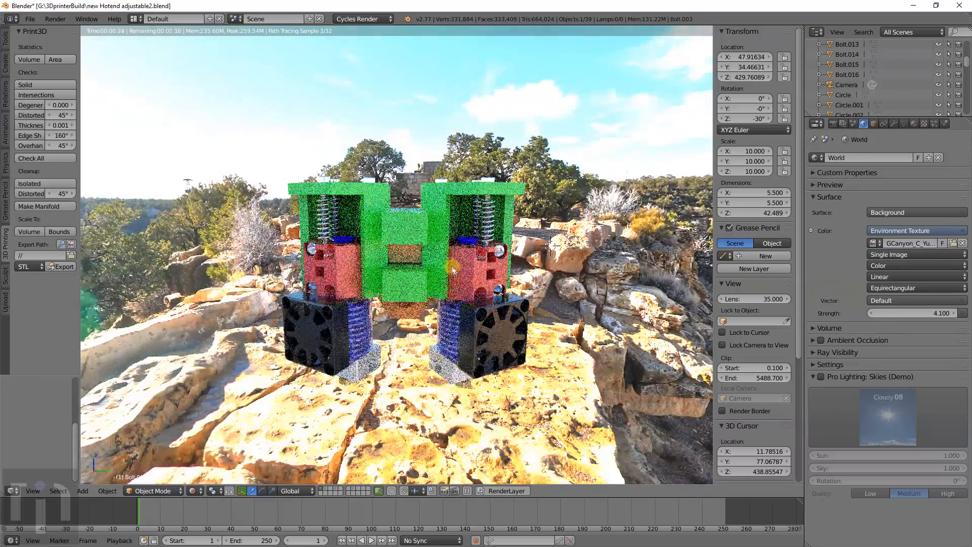